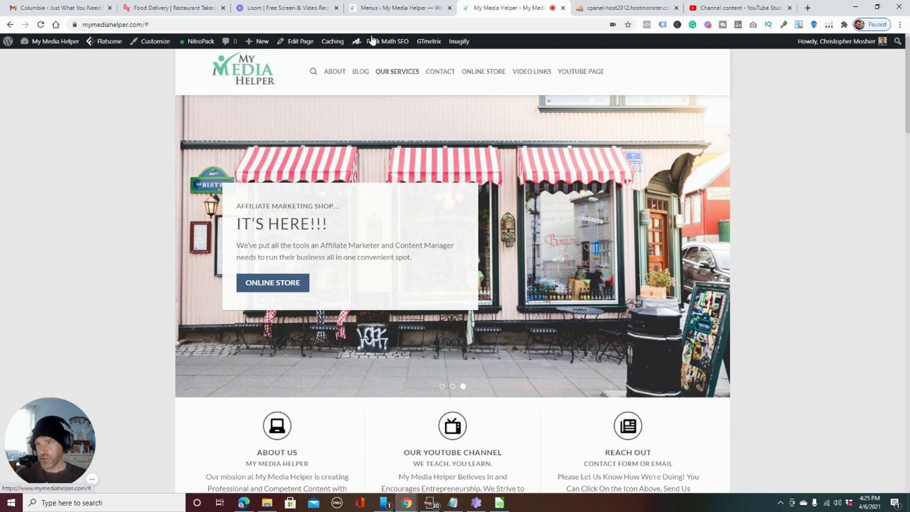
Look over the site's menu editor tab.
click(379, 8)
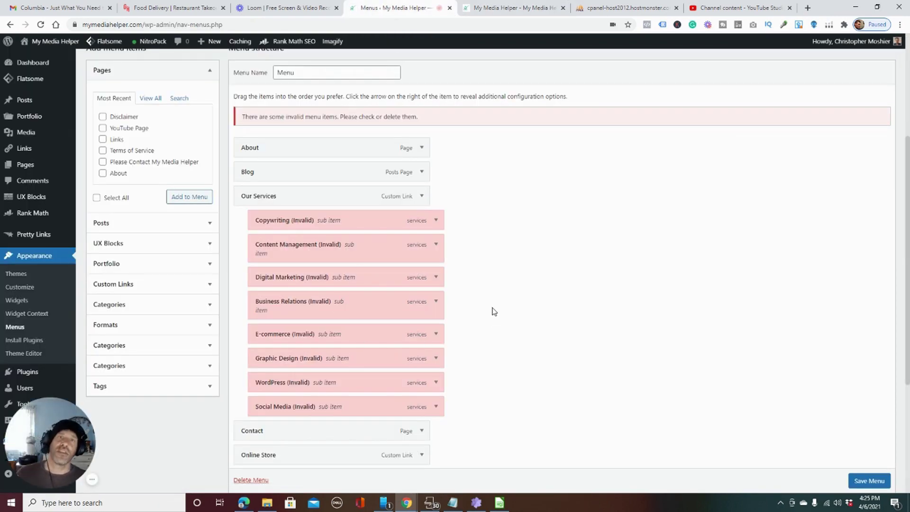
mouse_move(17, 104)
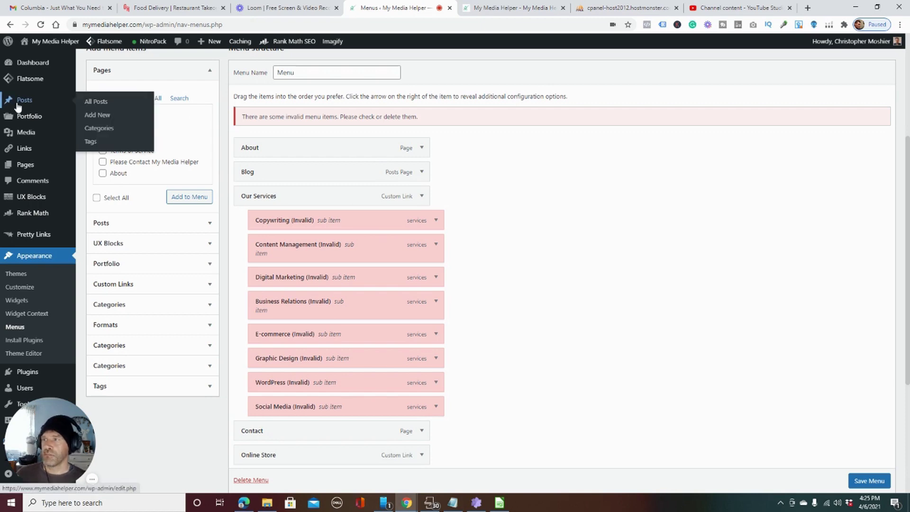
mouse_move(31, 164)
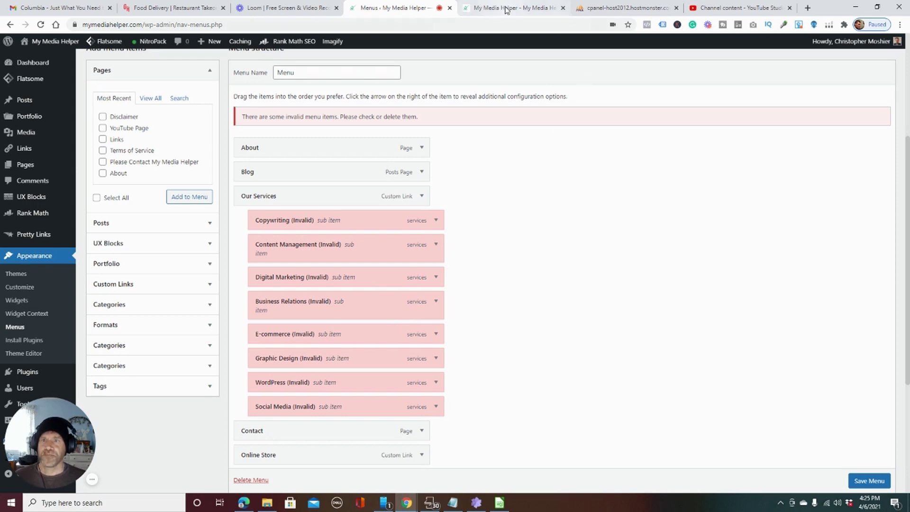
Compare the live site homepage with phpMyAdmin, ending on phpMyAdmin's database list.
click(627, 7)
click(517, 9)
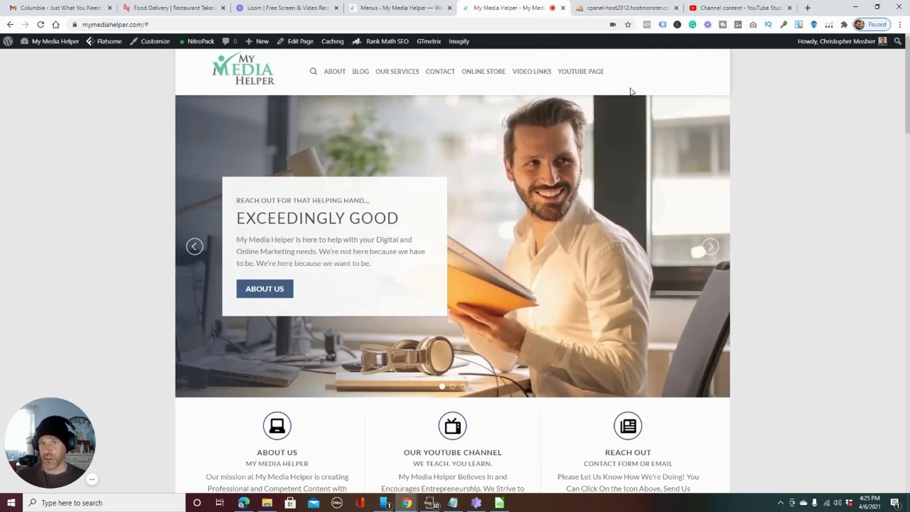
click(629, 8)
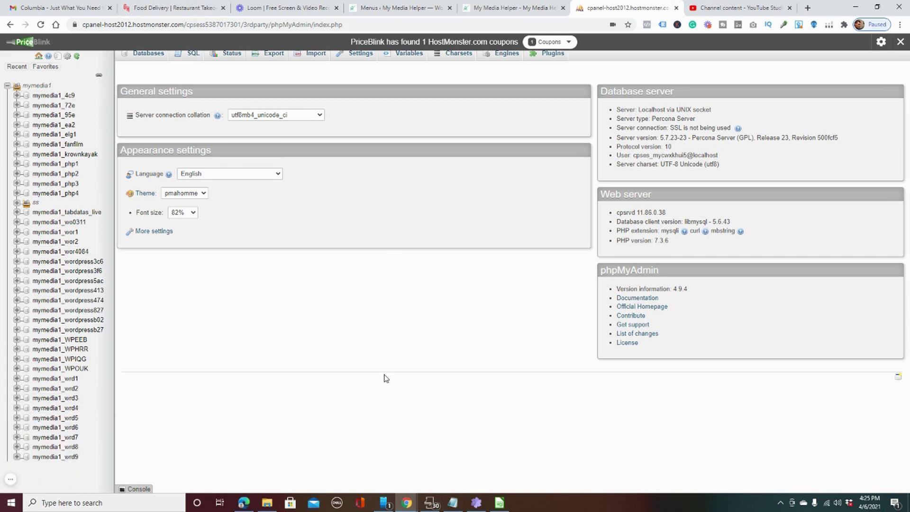
click(498, 13)
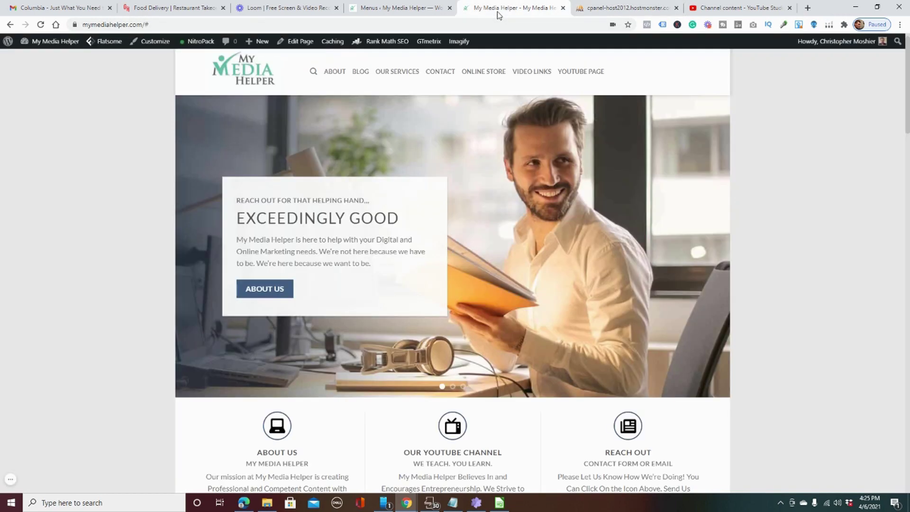
click(630, 9)
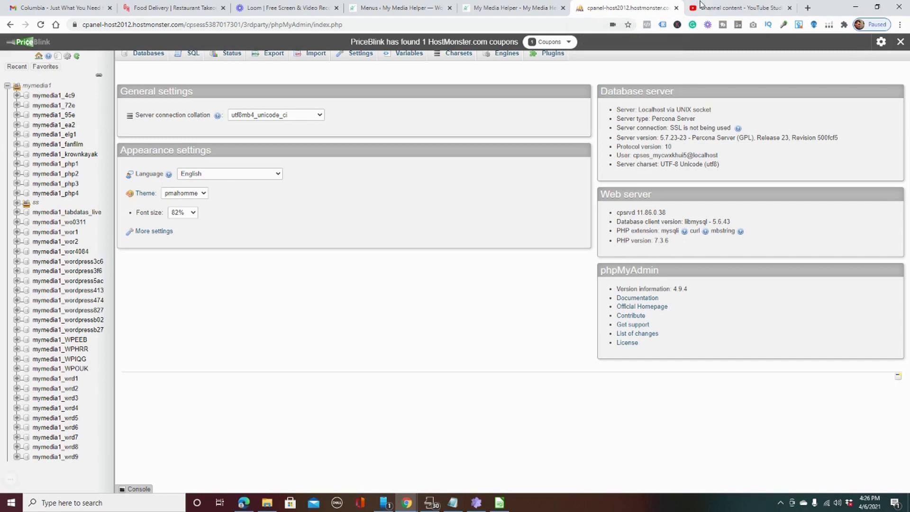
In a new tab, Google 'host' and pick the 'hostmonster login' suggestion to reach HostMonster.
click(808, 7)
drag(763, 17, 561, 20)
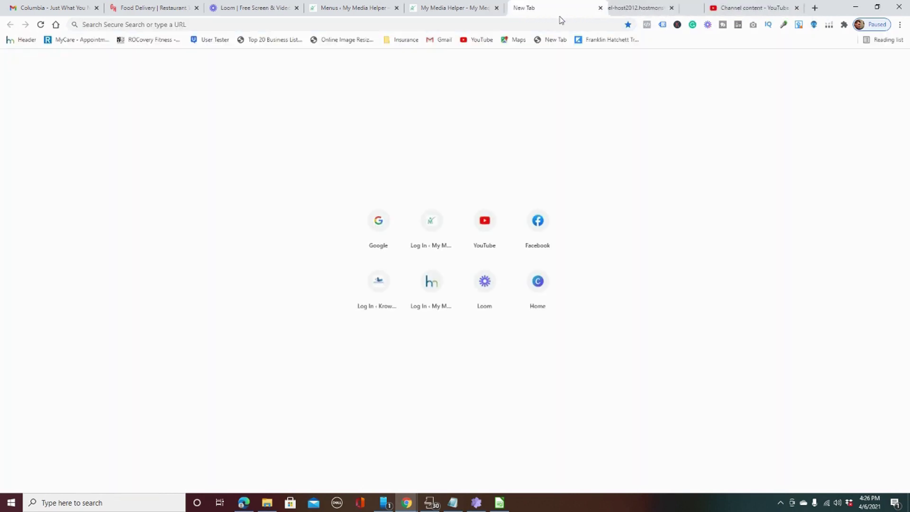
click(382, 244)
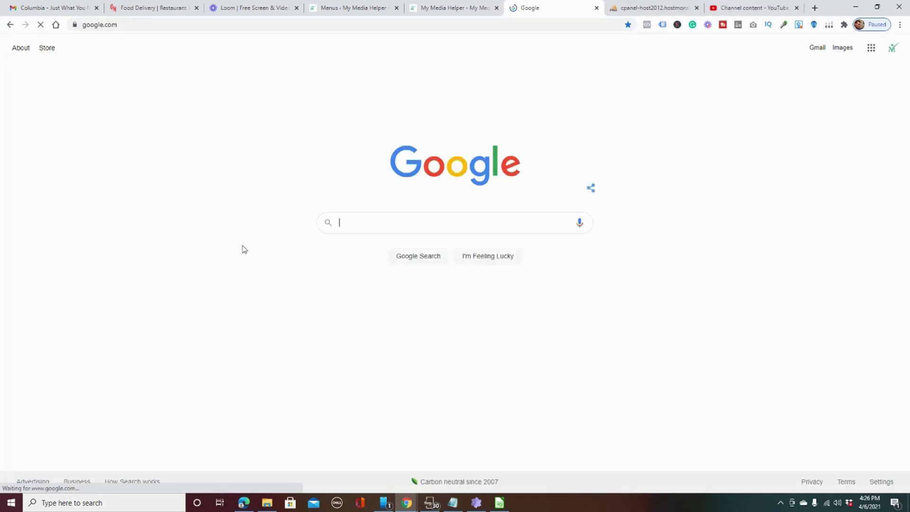
click(366, 224)
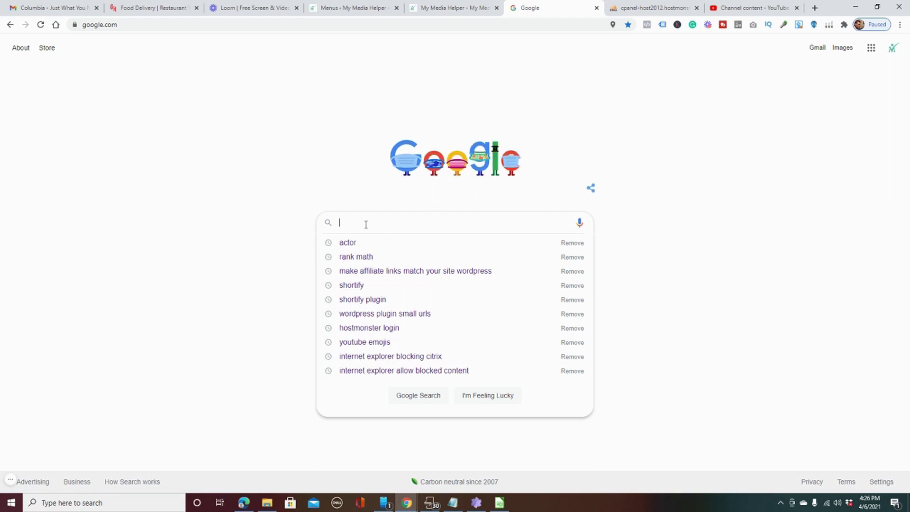
text(host)
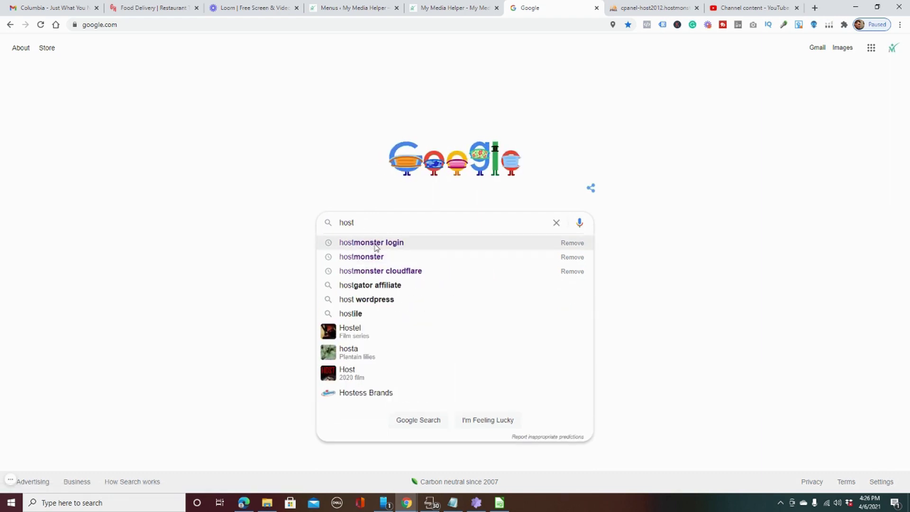
click(375, 243)
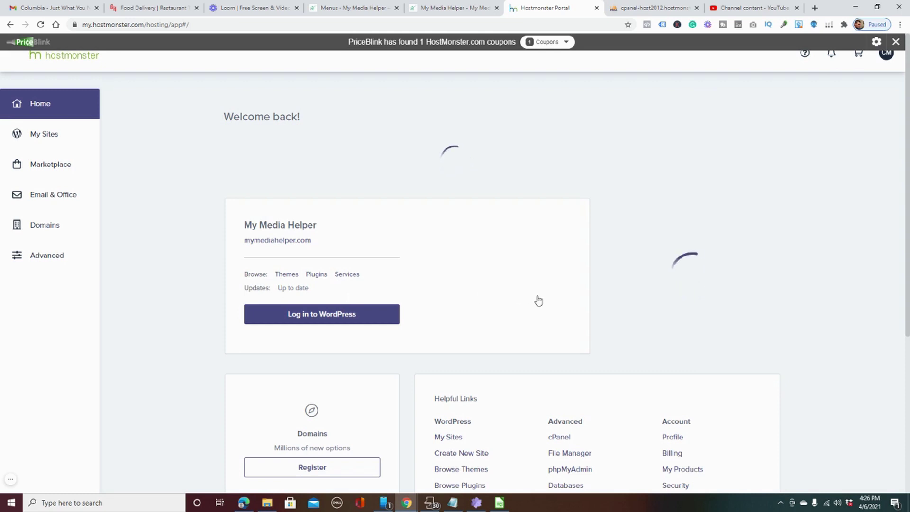
Open File Manager from the portal's Helpful Links, under Advanced.
scroll(553, 380, down, 1)
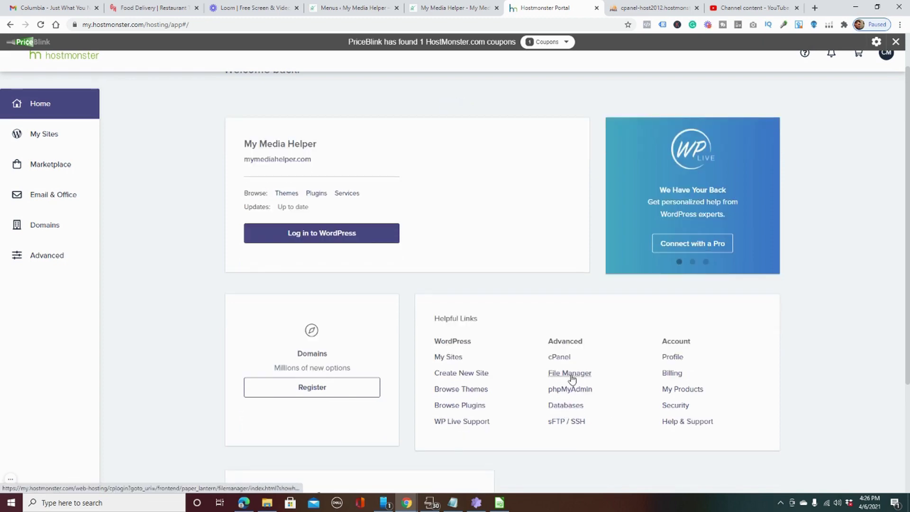
click(571, 378)
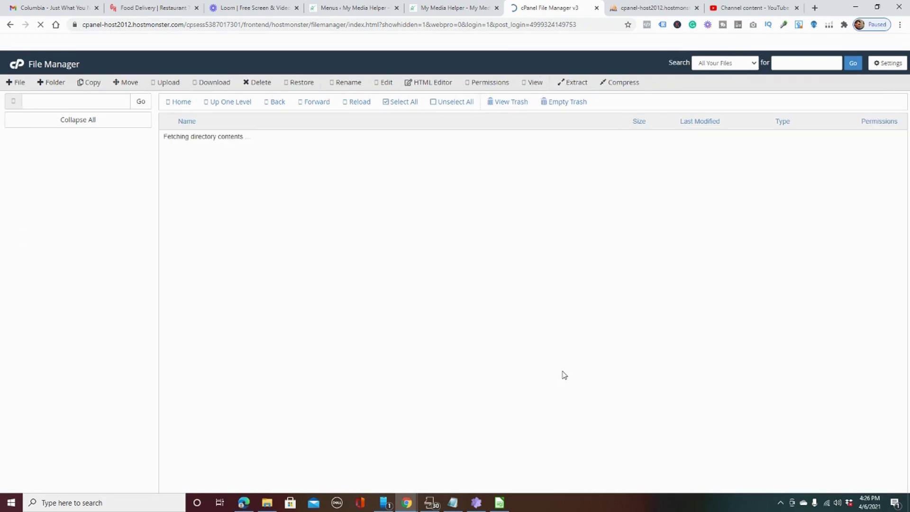
Open the public_html folder in cPanel File Manager.
scroll(565, 375, down, 3)
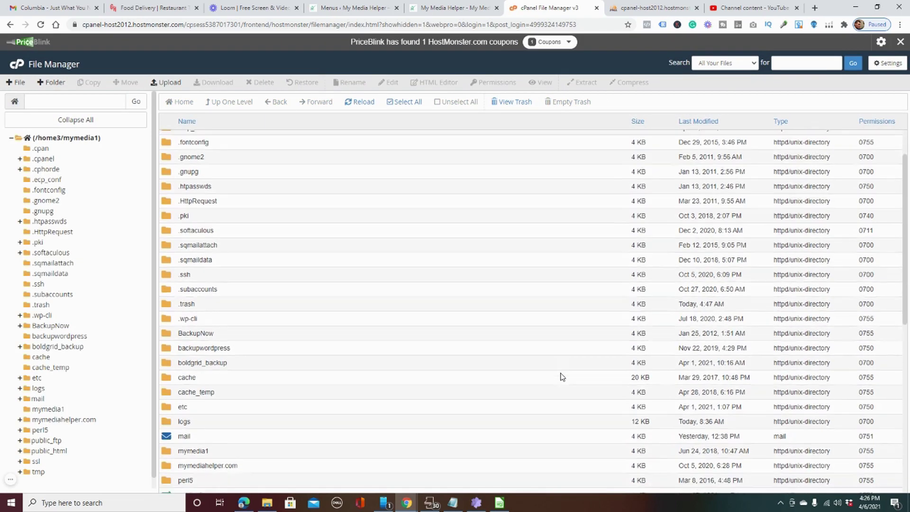
scroll(562, 377, down, 2)
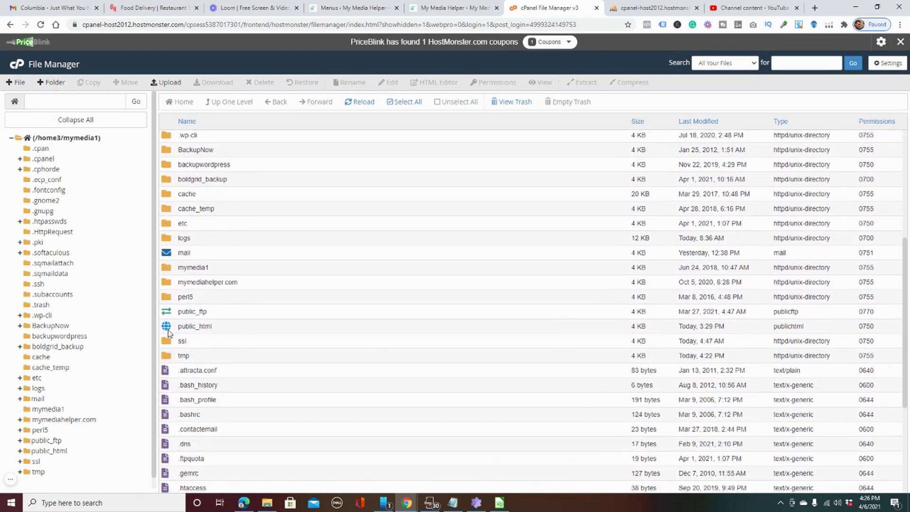
double_click(168, 329)
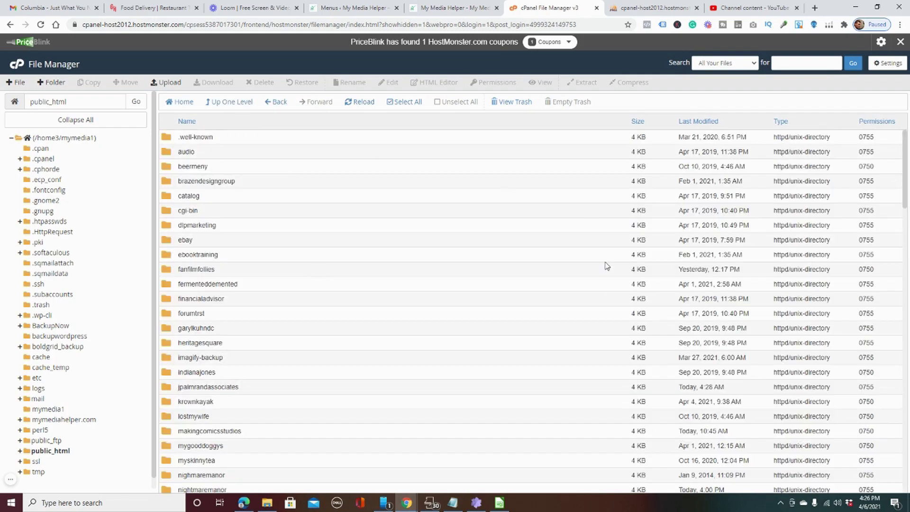
Download wp-config.php from public_html, saved as wp-config (1).php.
scroll(607, 266, down, 15)
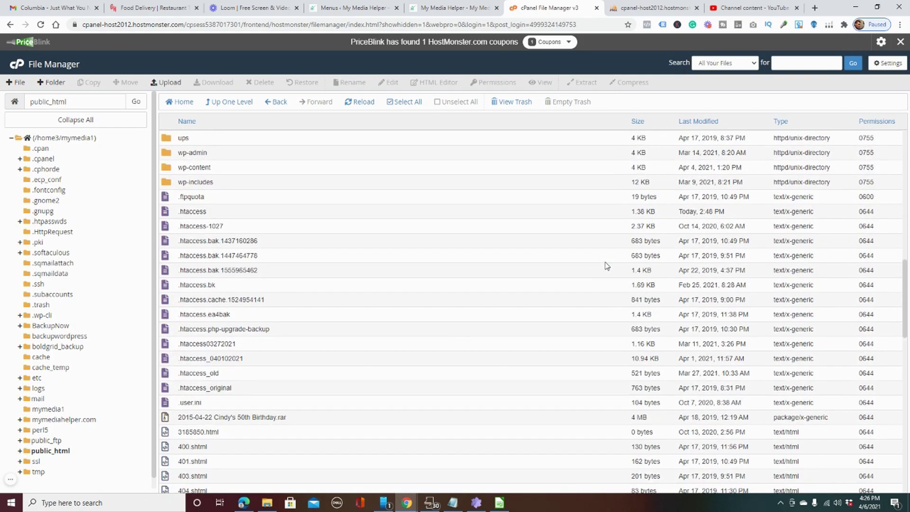
scroll(608, 266, up, 10)
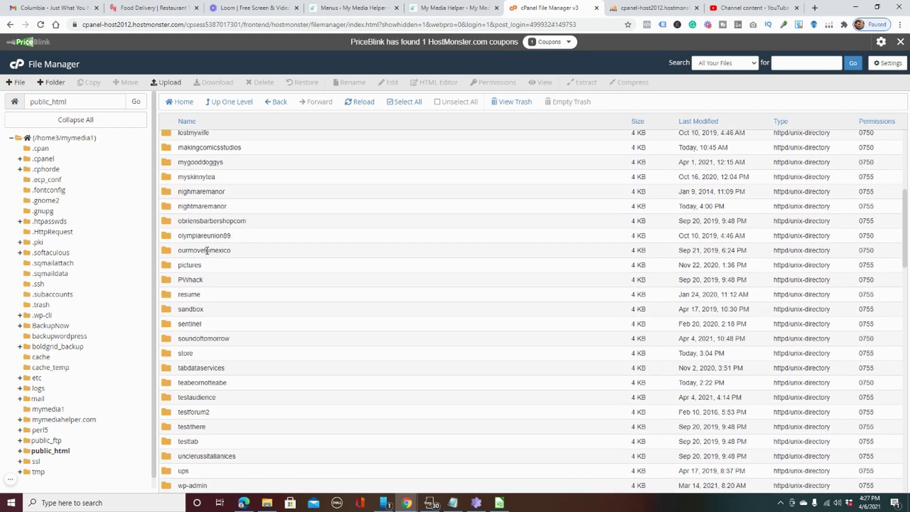
scroll(327, 335, down, 10)
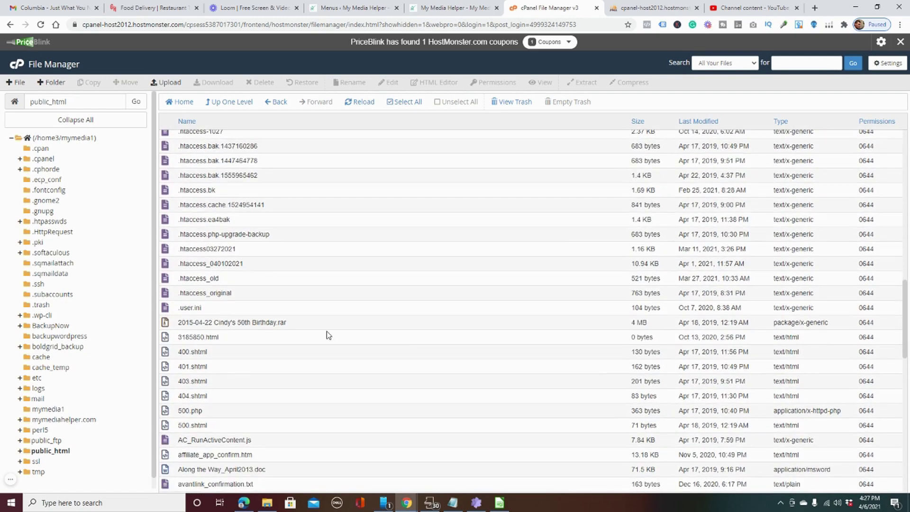
scroll(447, 356, up, 4)
scroll(447, 355, down, 5)
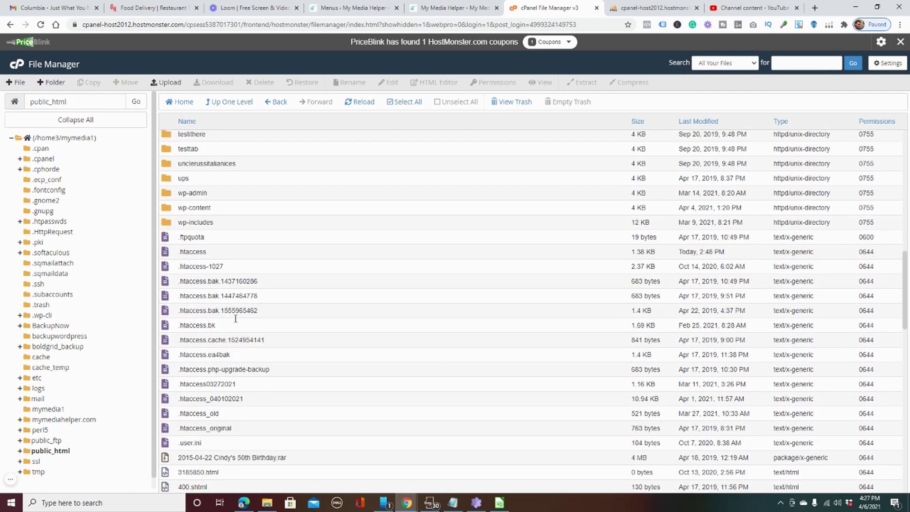
scroll(334, 378, up, 10)
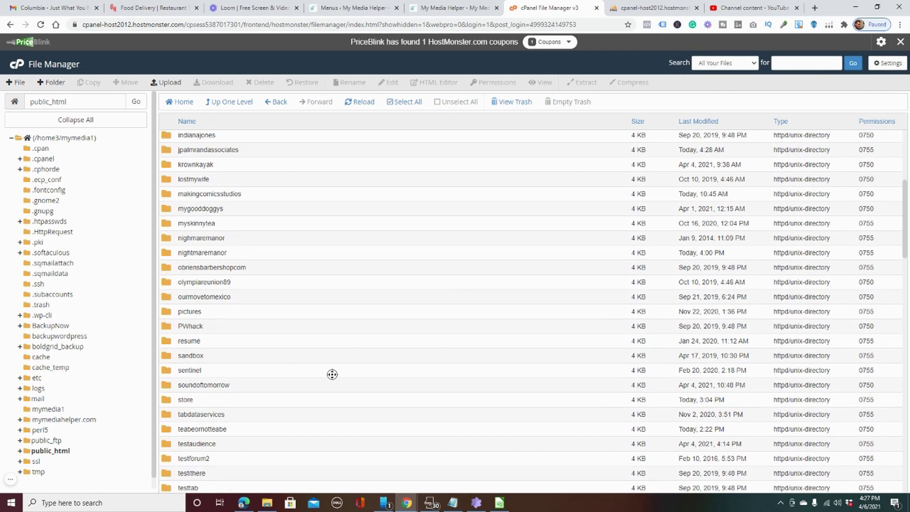
scroll(424, 345, down, 5)
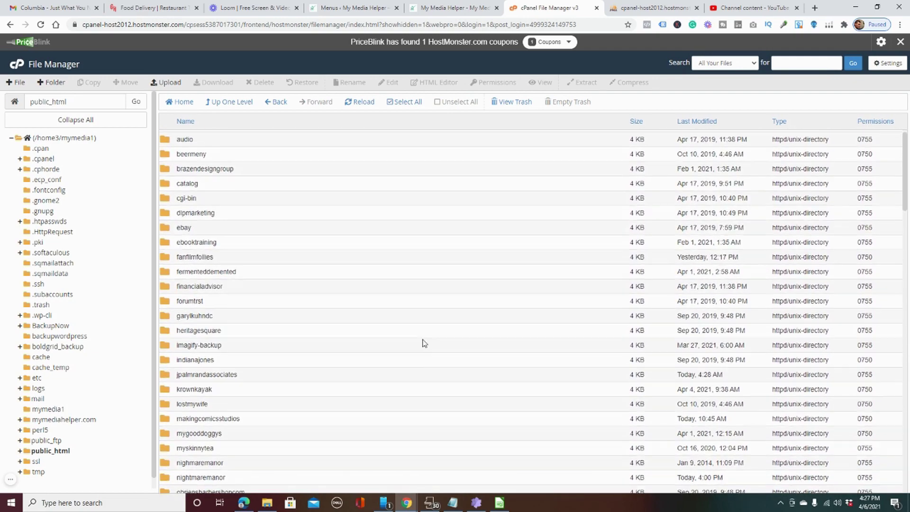
scroll(424, 345, down, 4)
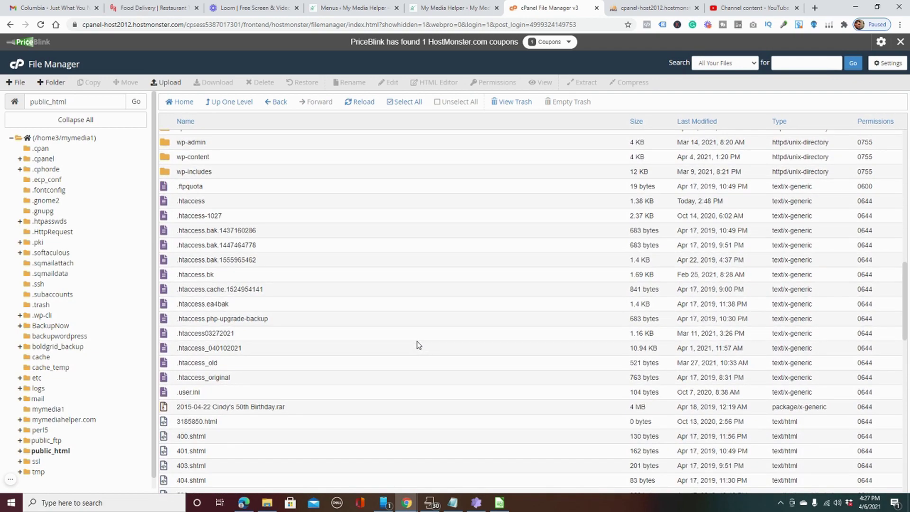
scroll(418, 345, down, 20)
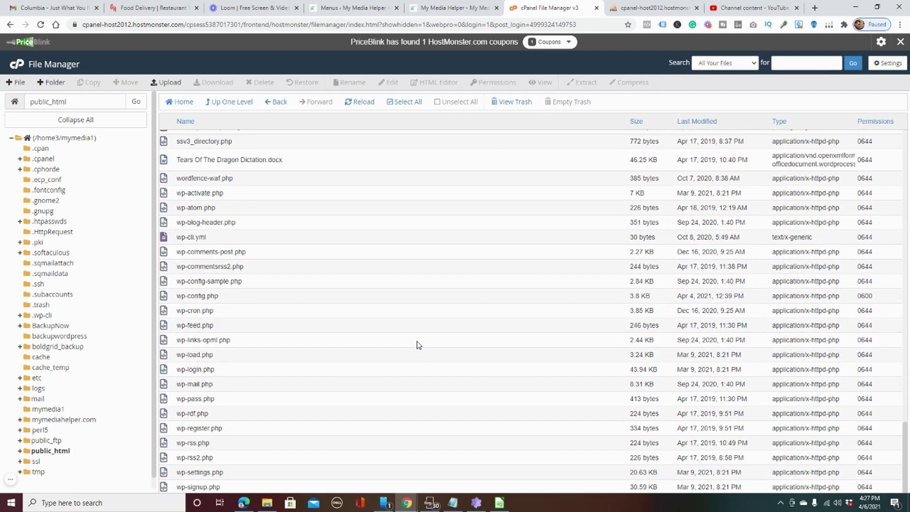
scroll(419, 345, down, 1)
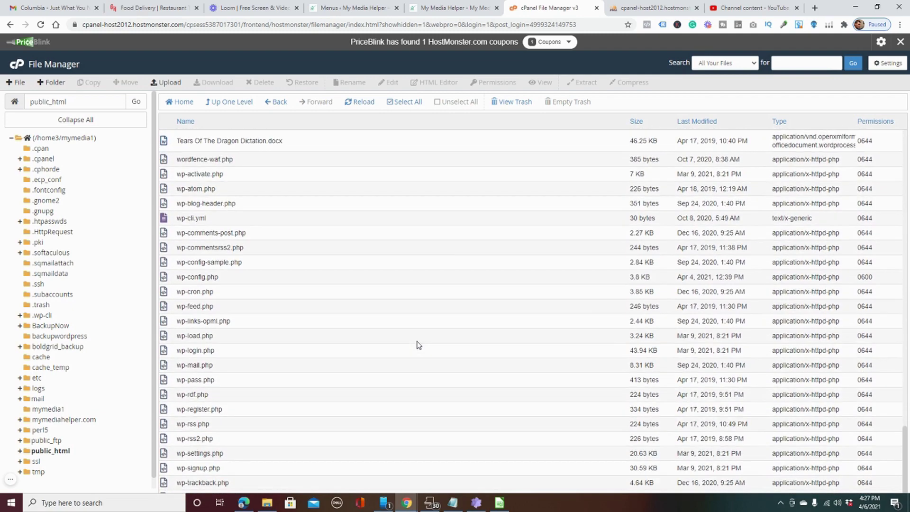
double_click(165, 277)
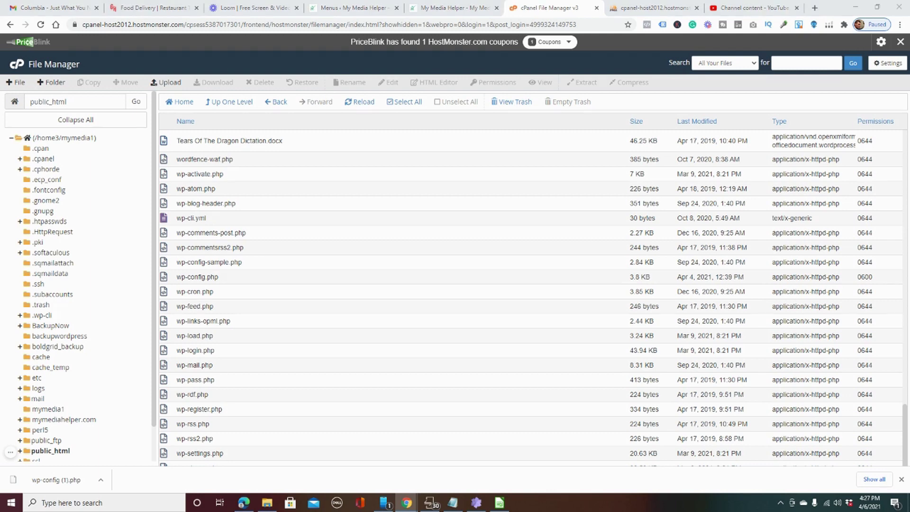
key(alt+Tab)
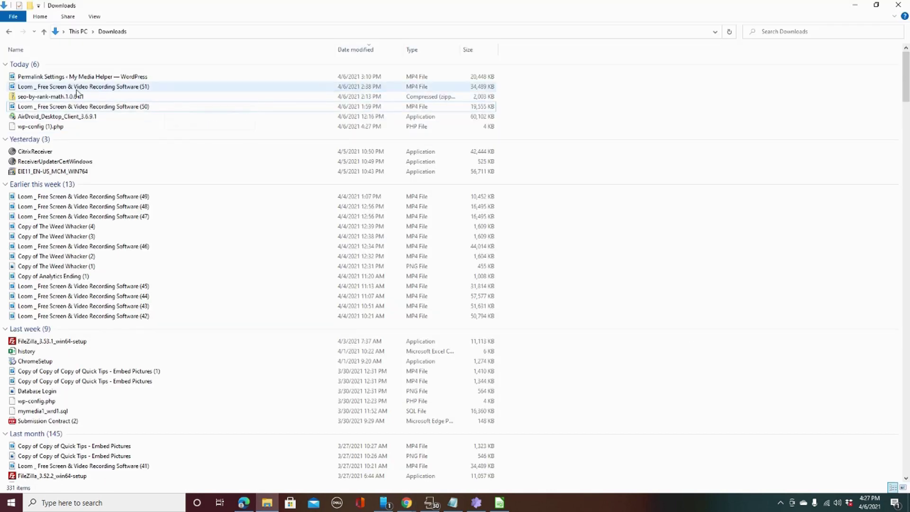
Refresh Downloads and select wp-config (1).php, then close Explorer and minimize Chrome.
click(113, 32)
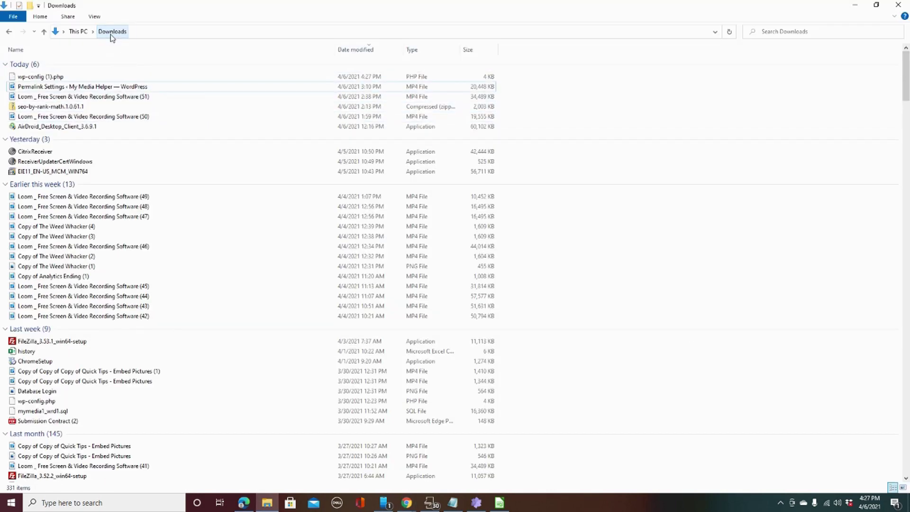
click(48, 78)
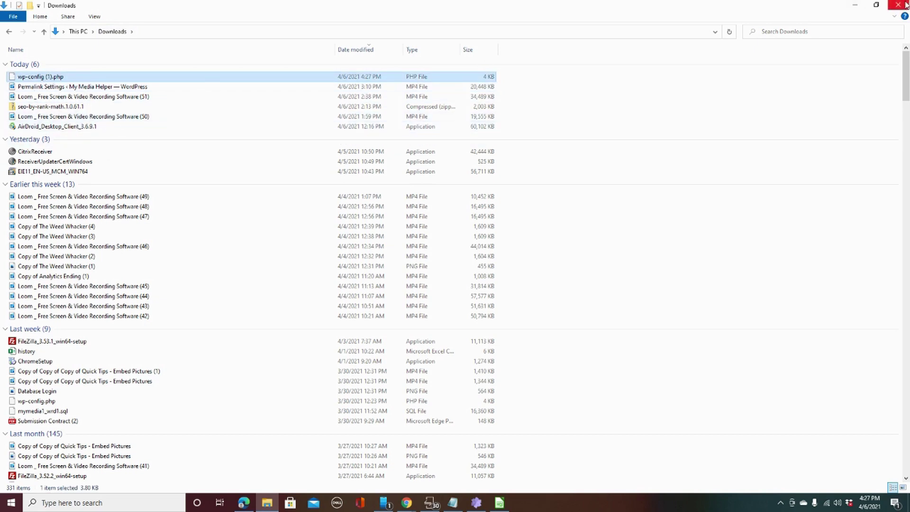
click(876, 5)
click(726, 81)
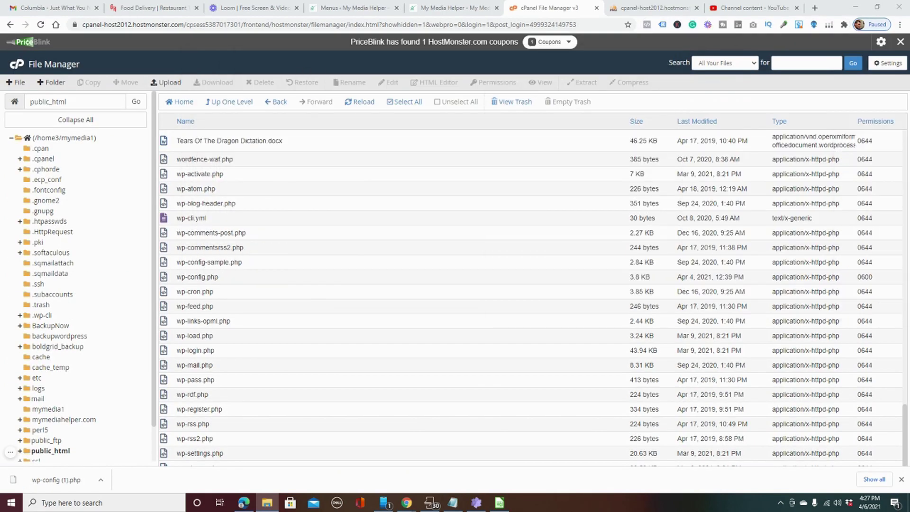
click(857, 7)
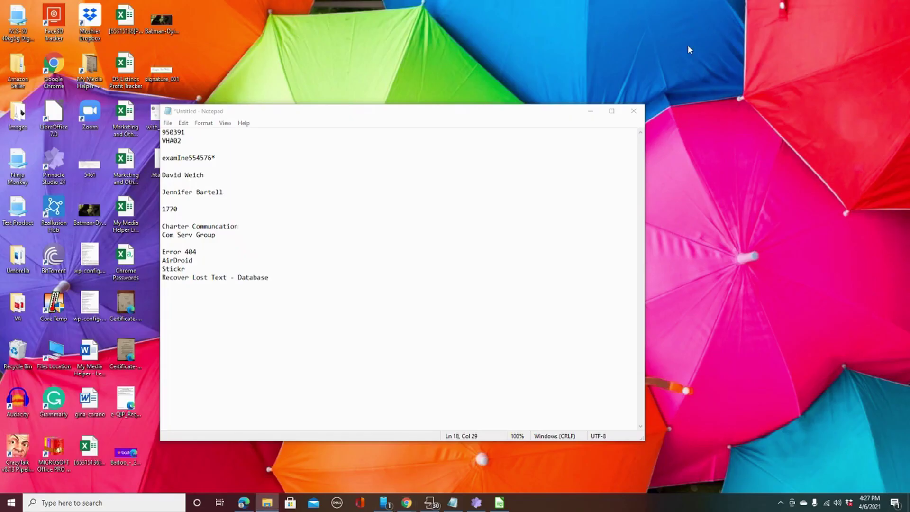
Minimize Notepad and open desktop file wp-config-test.php with Edit with Notepad++.
click(590, 111)
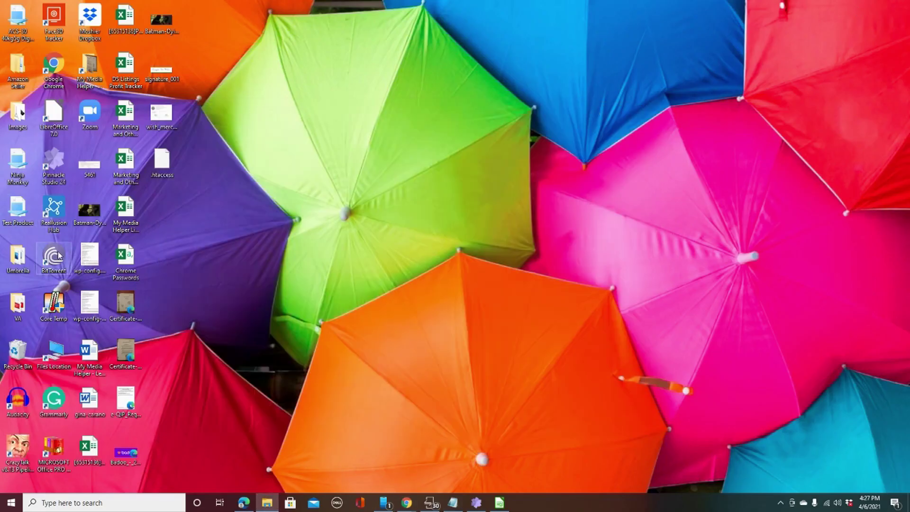
click(92, 308)
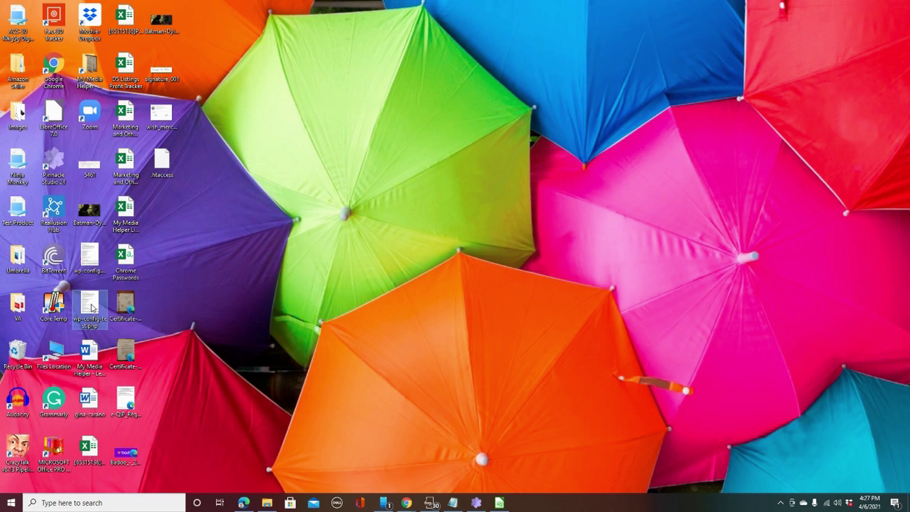
click(90, 258)
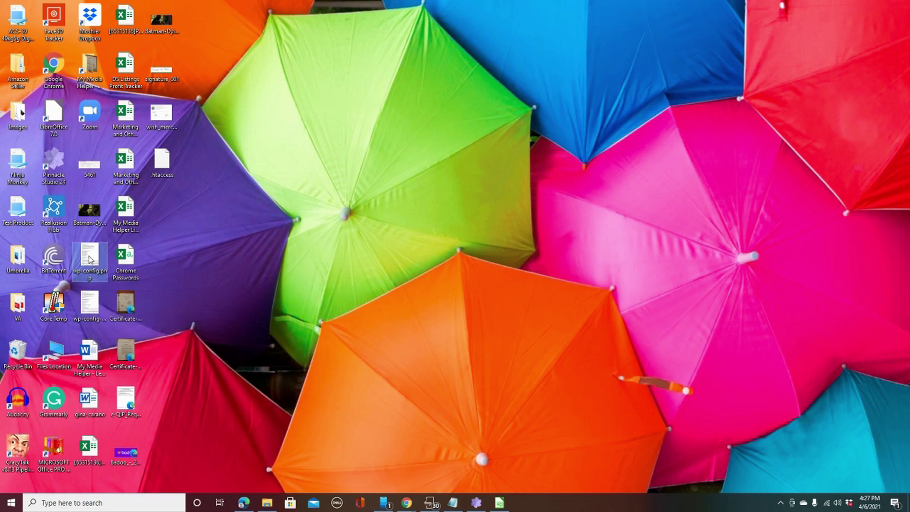
click(92, 297)
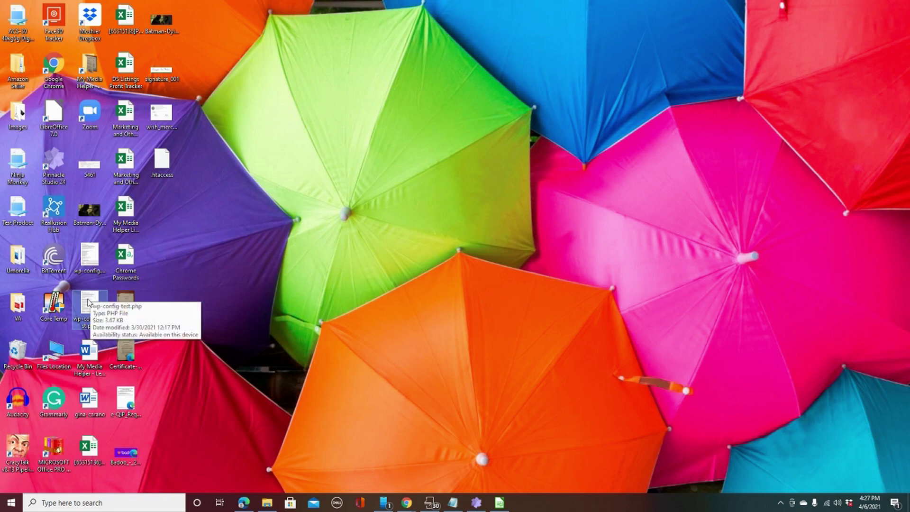
right_click(89, 302)
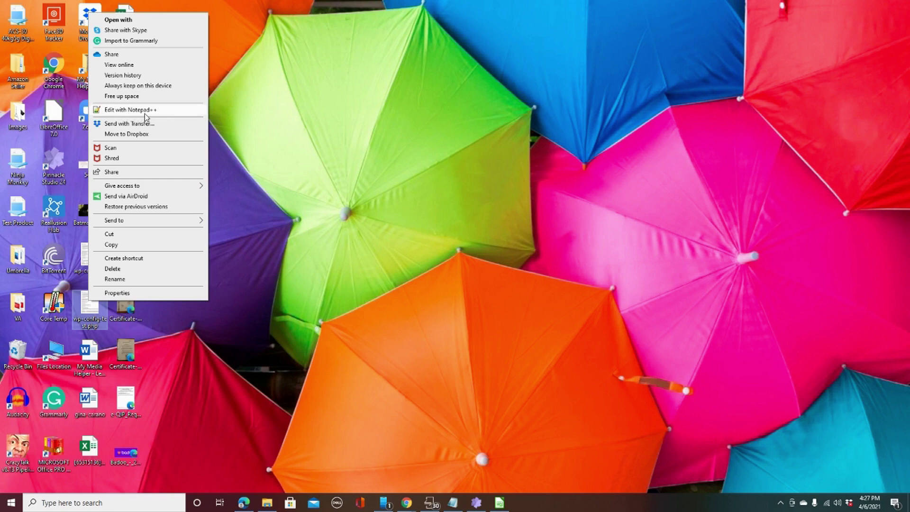
click(144, 113)
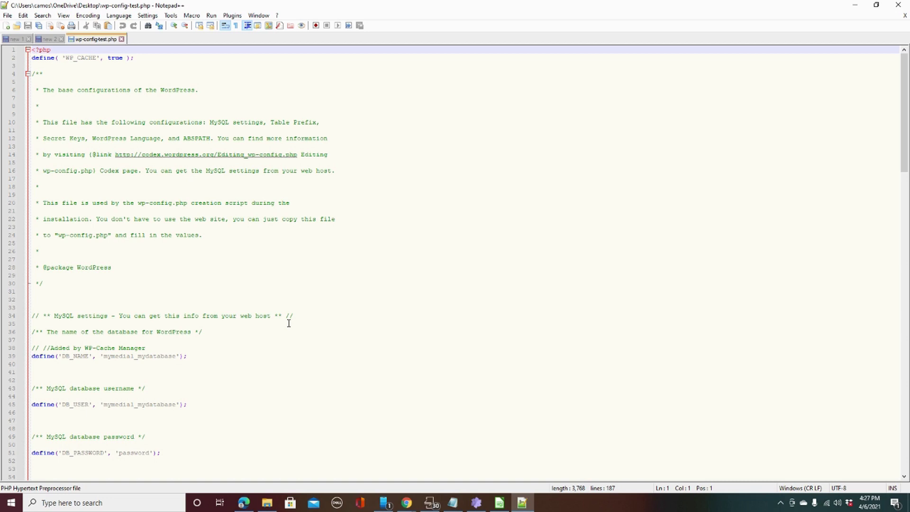
Find the MySQL settings and highlight the DB_USER and DB_PASSWORD values on lines 45 and 51.
scroll(289, 323, down, 2)
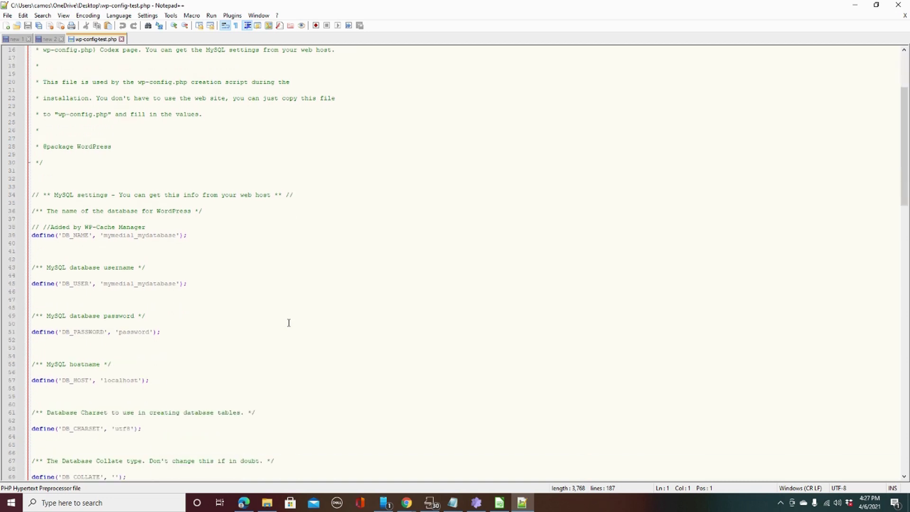
scroll(289, 322, down, 2)
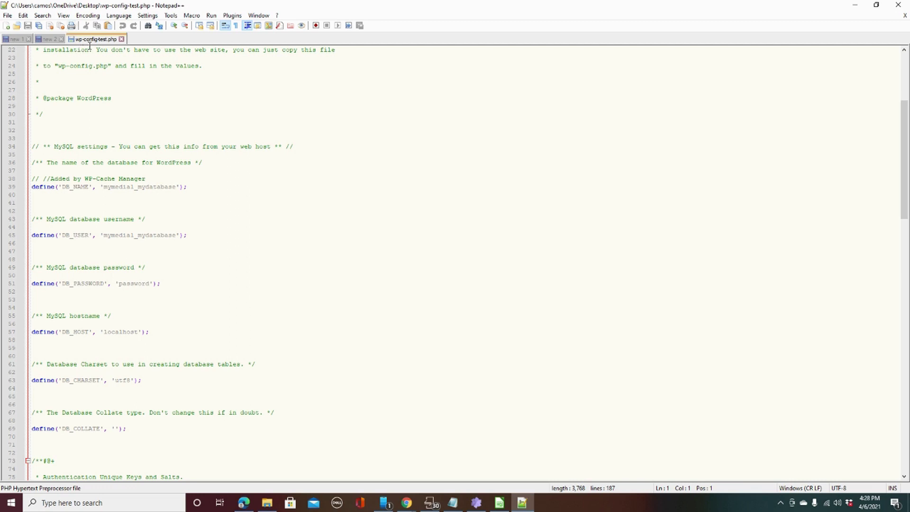
scroll(162, 228, down, 1)
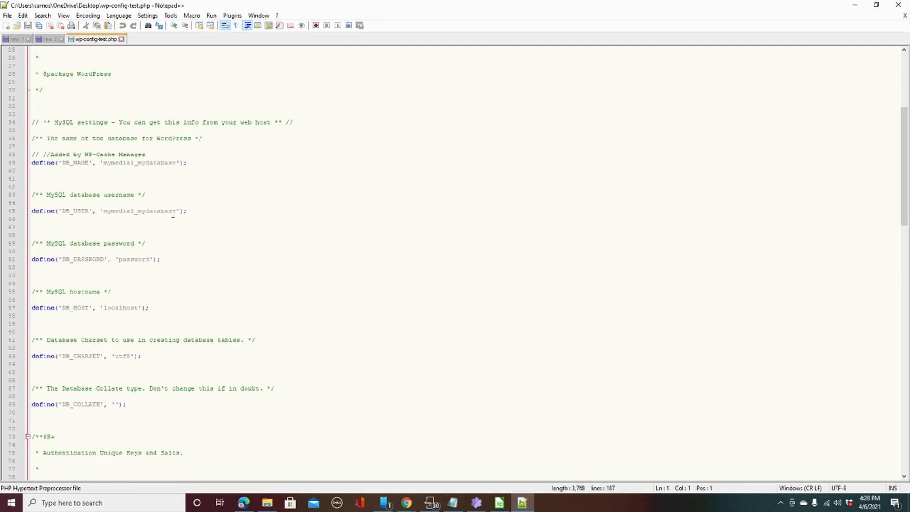
drag(176, 211, 104, 212)
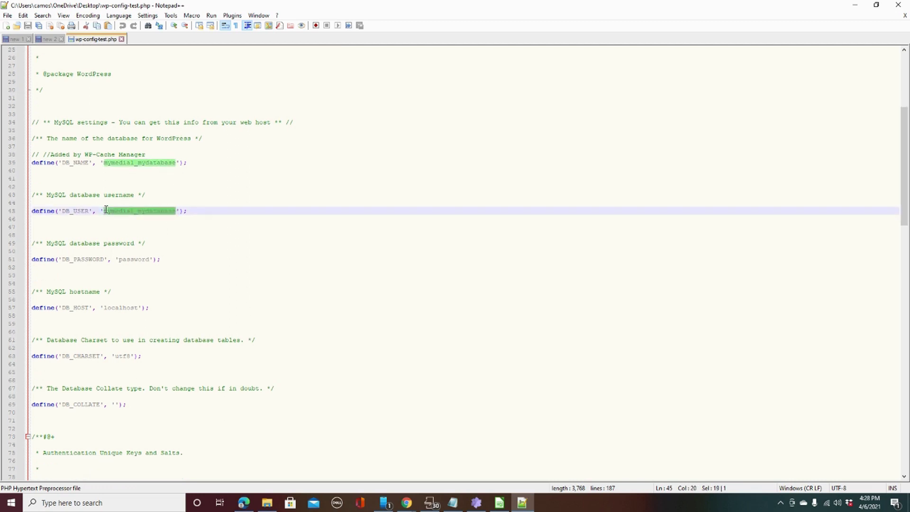
click(166, 226)
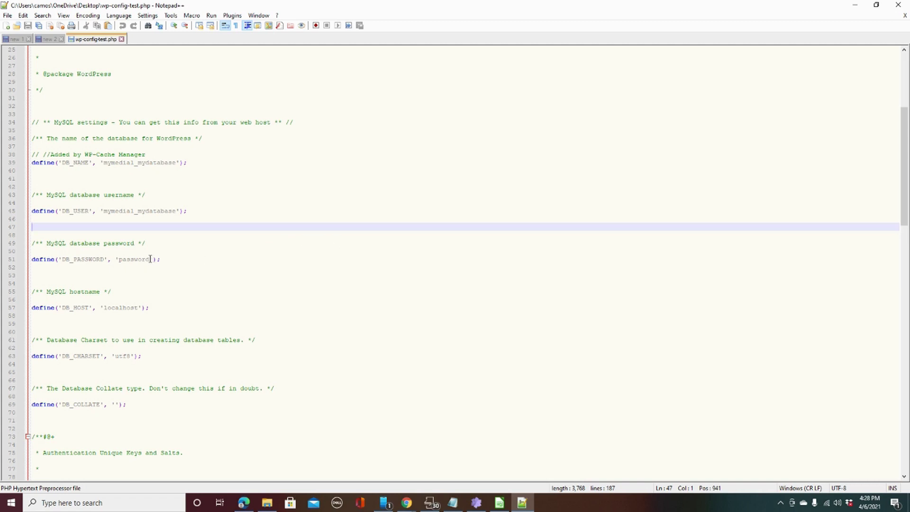
drag(150, 260, 119, 260)
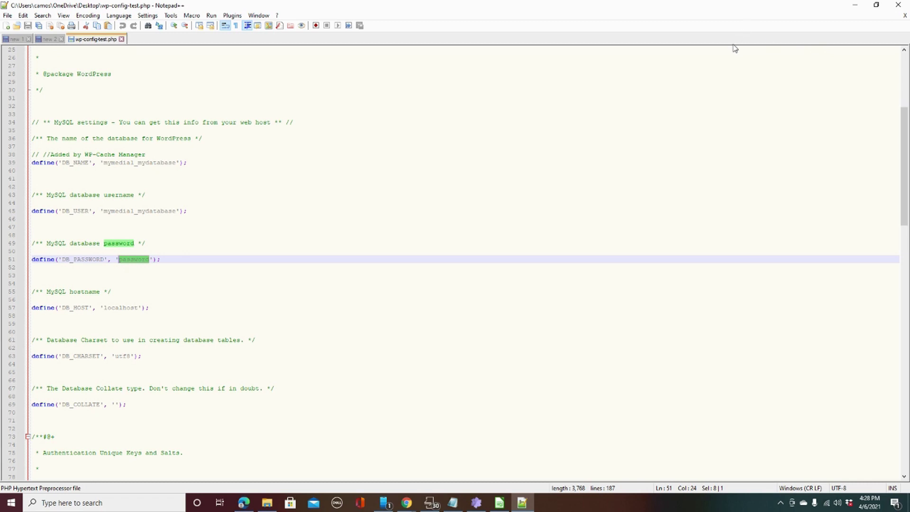
Minimize Notepad++, search Windows for 'file', launch FileZilla and maximize it.
click(853, 6)
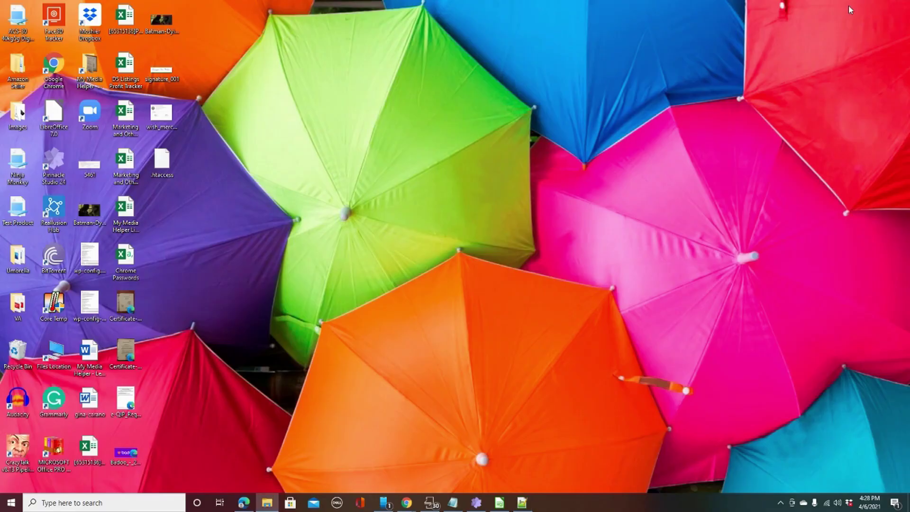
click(105, 504)
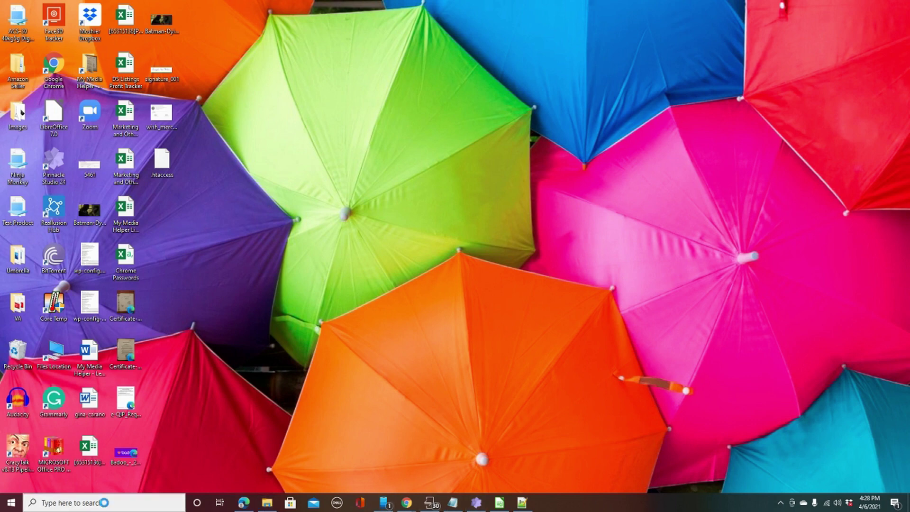
text(file)
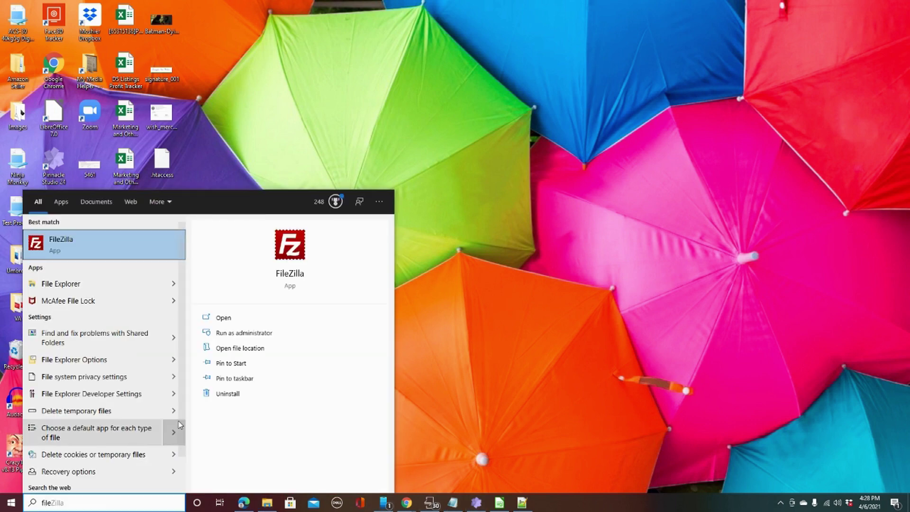
click(81, 255)
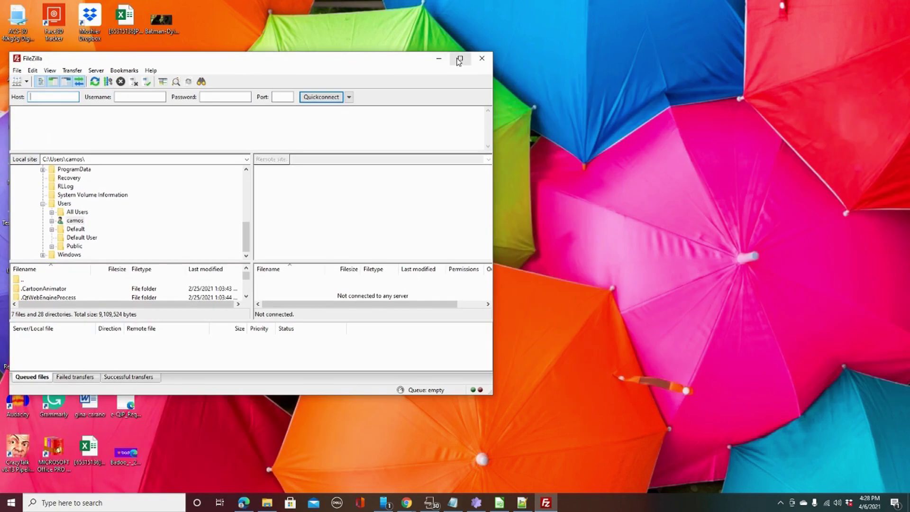
click(459, 58)
Connect to the saved mymediahelper FTP site from the Site Manager.
click(8, 15)
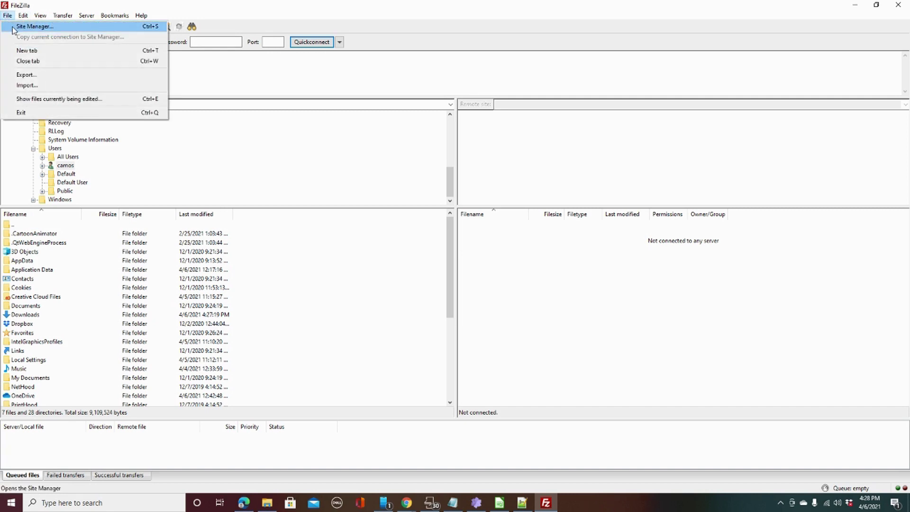
click(29, 27)
click(533, 348)
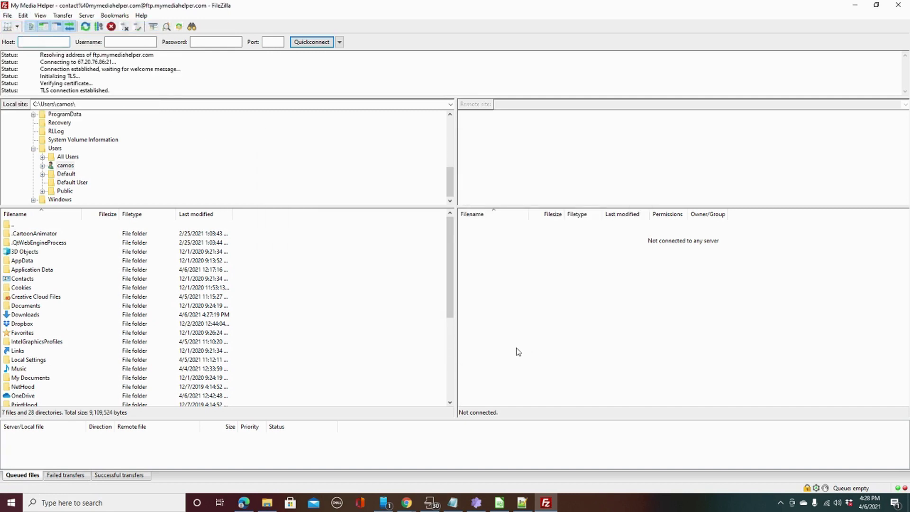
Open remote public_html, select wp-config.php, and restore the FileZilla window down.
scroll(519, 352, down, 2)
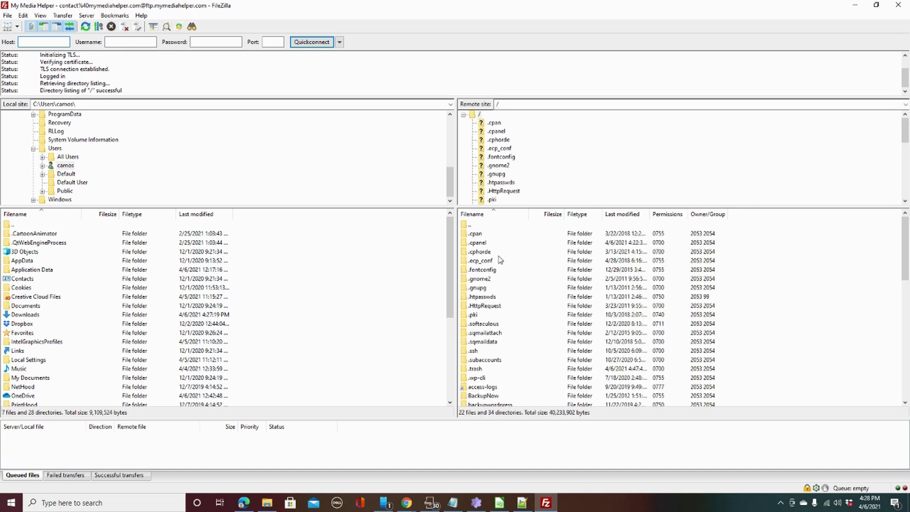
scroll(491, 386, down, 3)
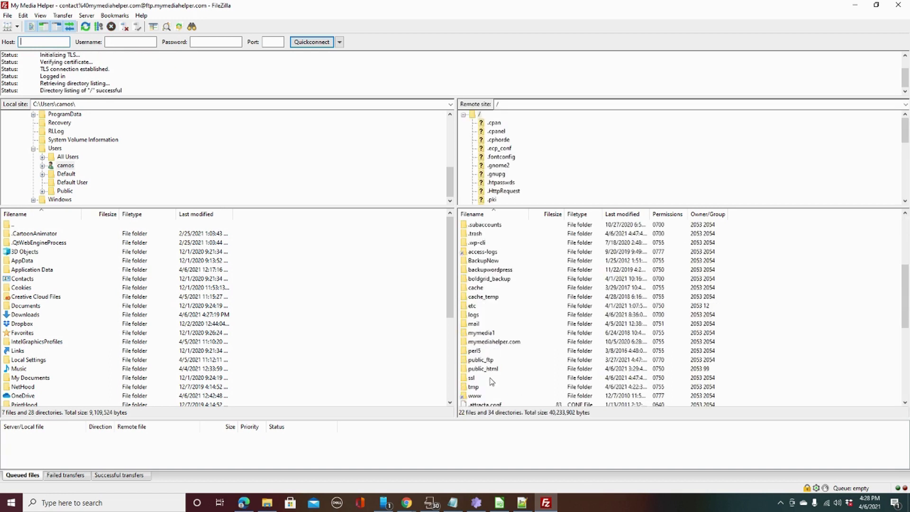
double_click(484, 370)
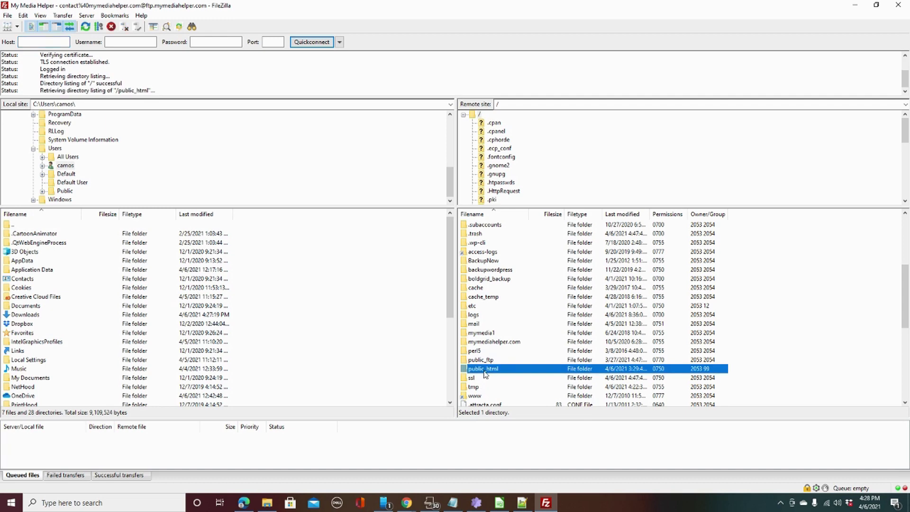
scroll(486, 372, down, 20)
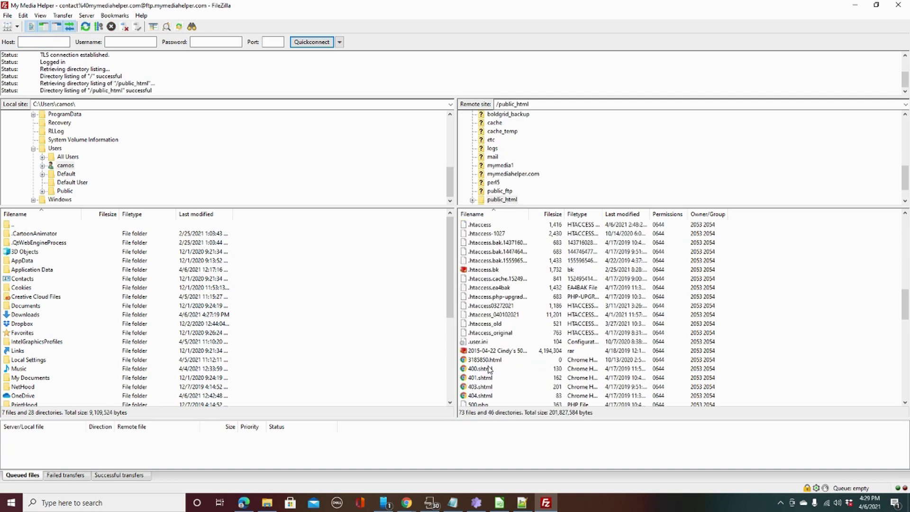
scroll(490, 369, down, 2)
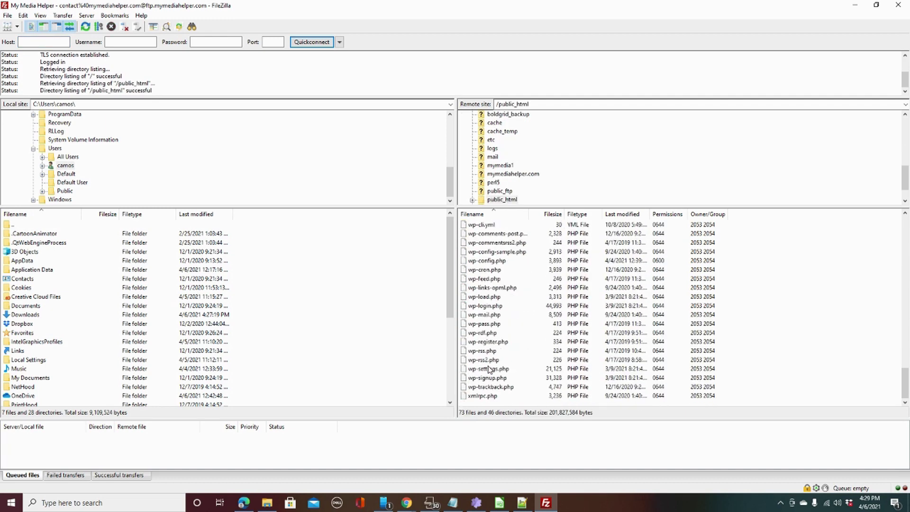
click(492, 264)
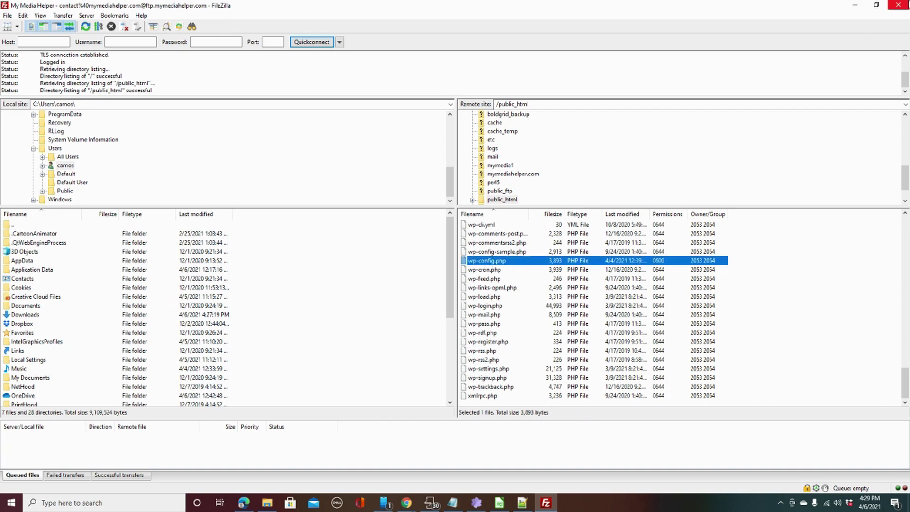
click(876, 6)
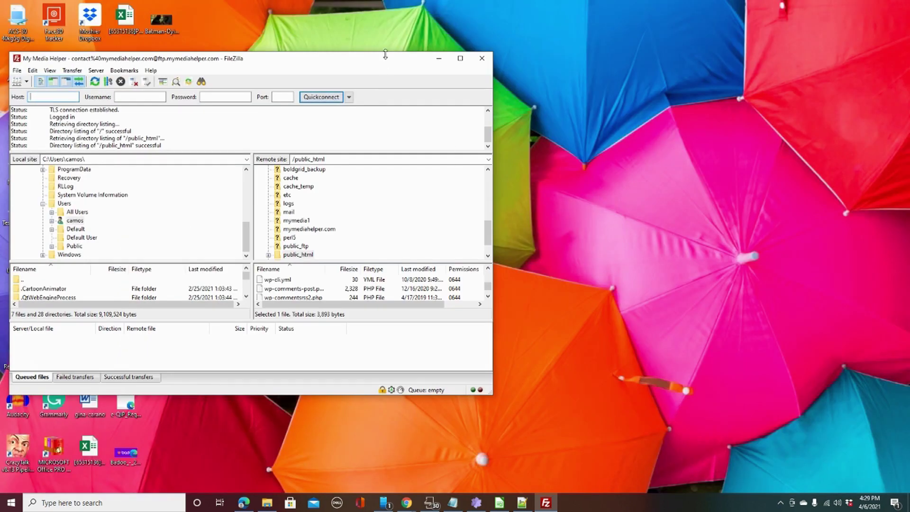
Move and resize the FileZilla window, then maximize it again.
drag(386, 56, 833, 44)
drag(721, 382, 718, 486)
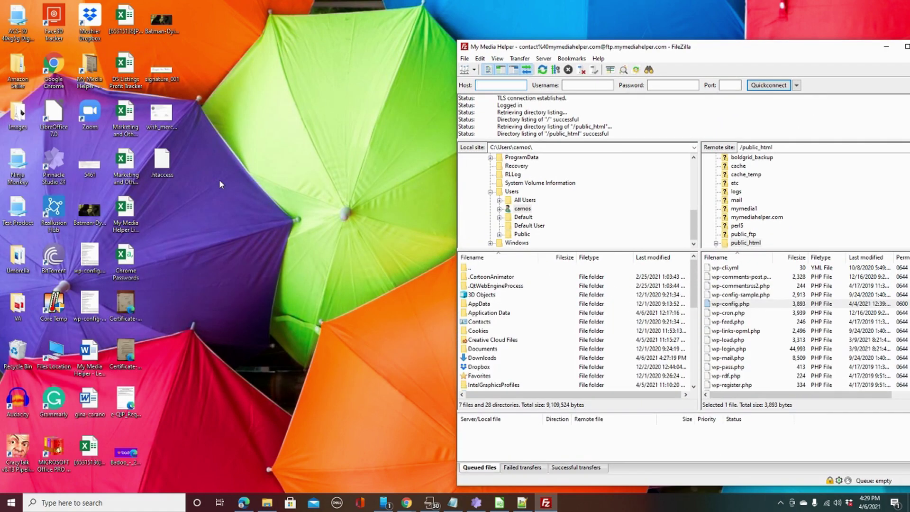
drag(851, 51, 489, 47)
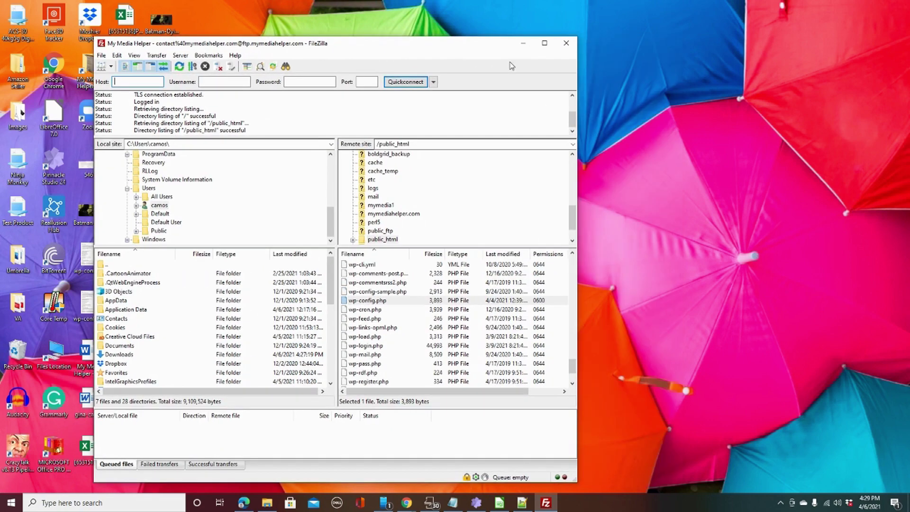
click(544, 43)
Open the remote teabeornotteabe folder, select its wp-config.php, then return to cPanel File Manager.
scroll(502, 306, up, 10)
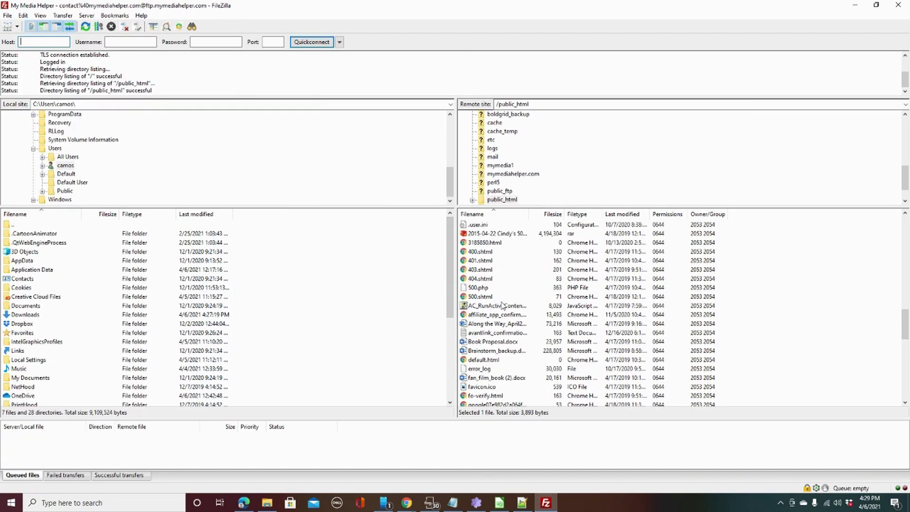
scroll(503, 305, up, 8)
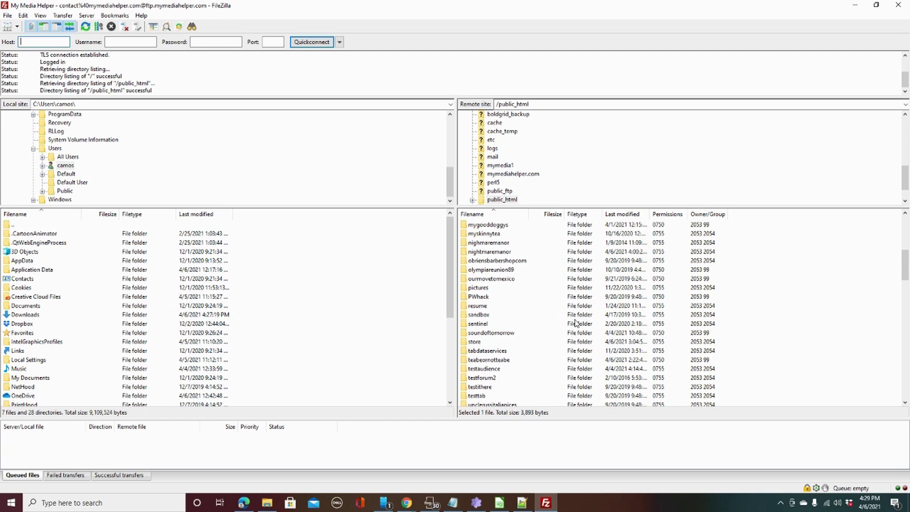
double_click(502, 363)
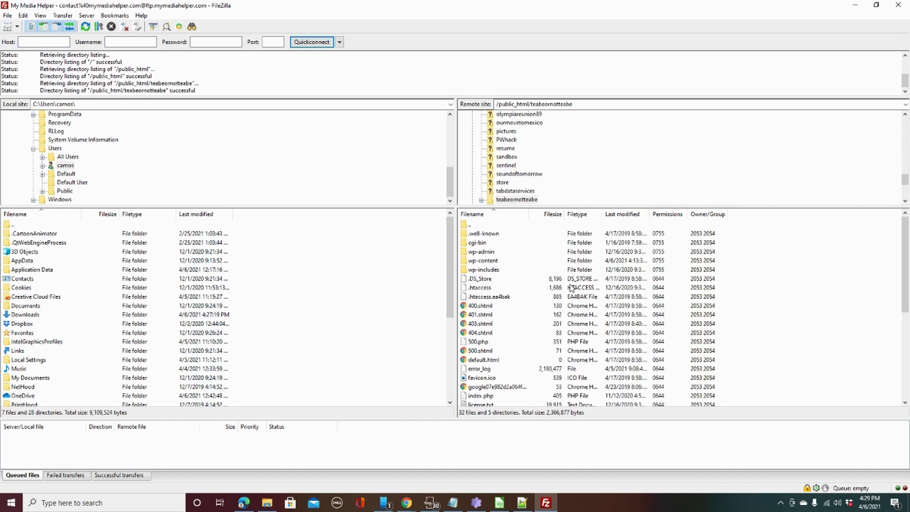
scroll(543, 313, down, 6)
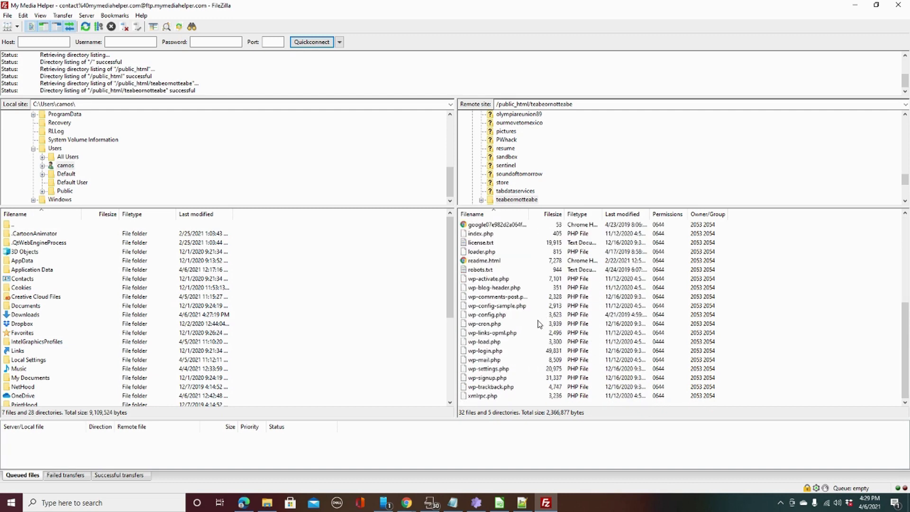
click(479, 315)
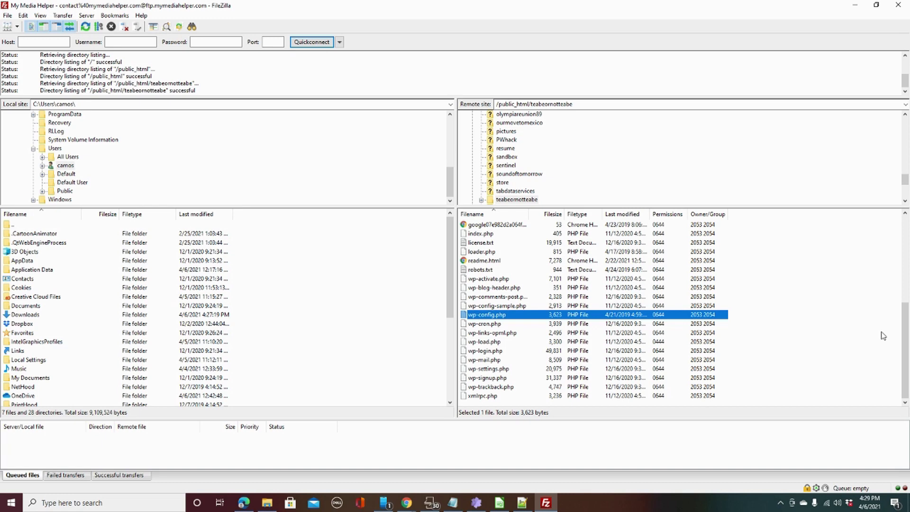
click(407, 502)
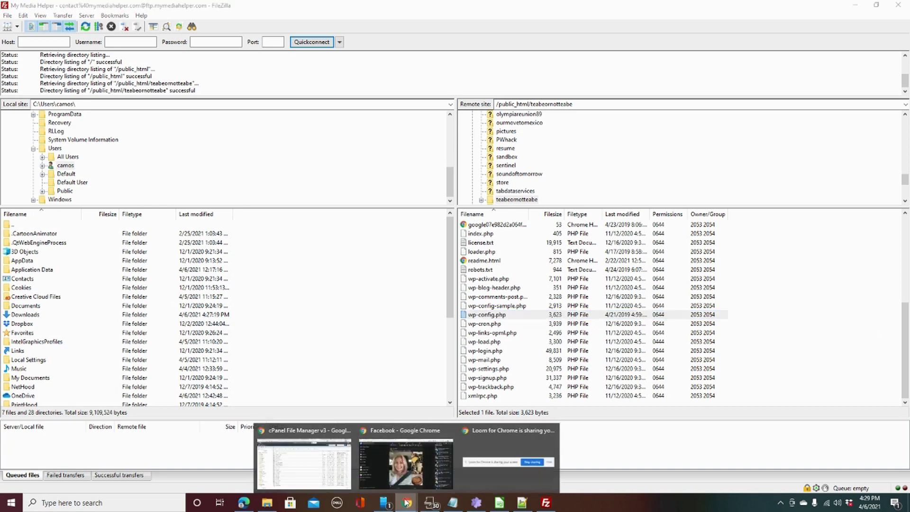
click(304, 462)
In the cPanel File Manager tab, browse from the home directory to public_html/mygooddoggys and find wp-config.php (3.54 KB).
click(474, 8)
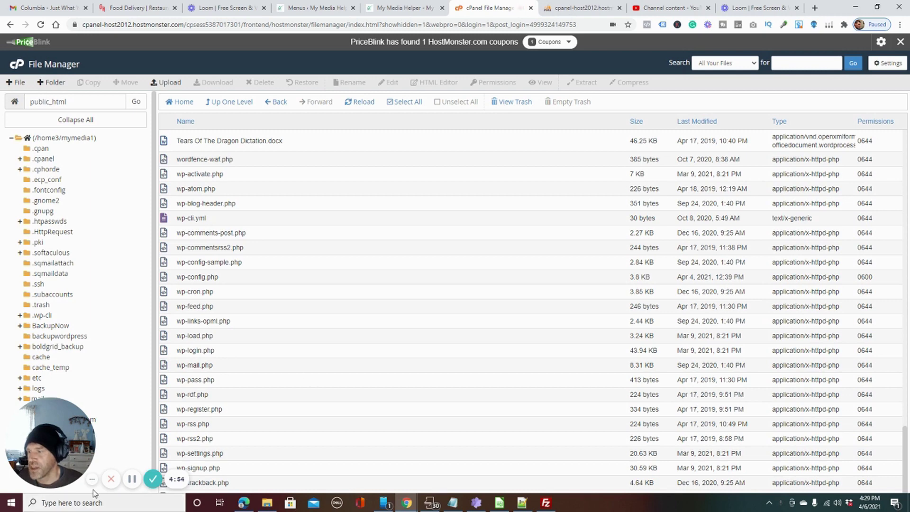
click(227, 104)
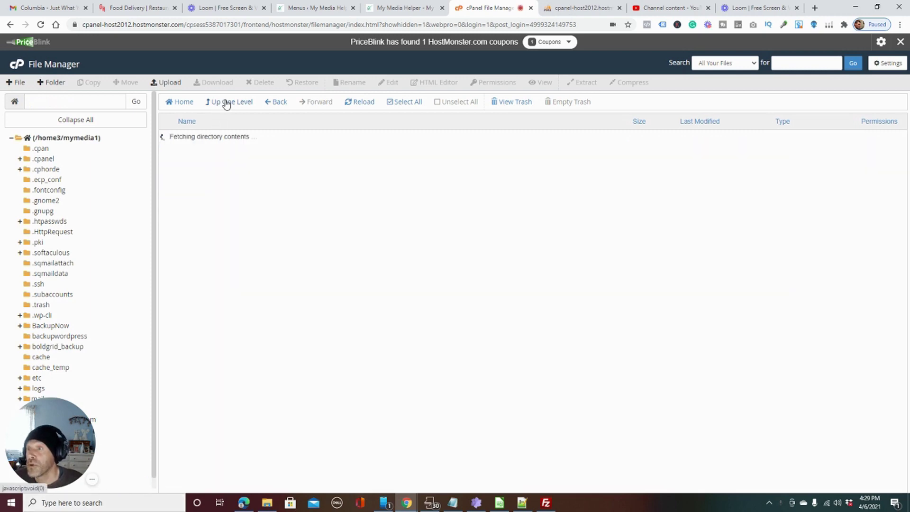
scroll(315, 417, down, 3)
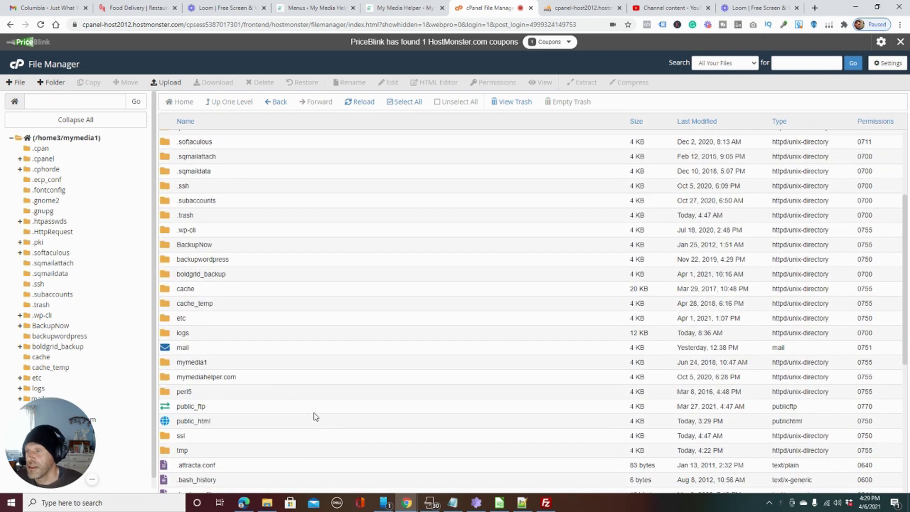
scroll(315, 417, down, 4)
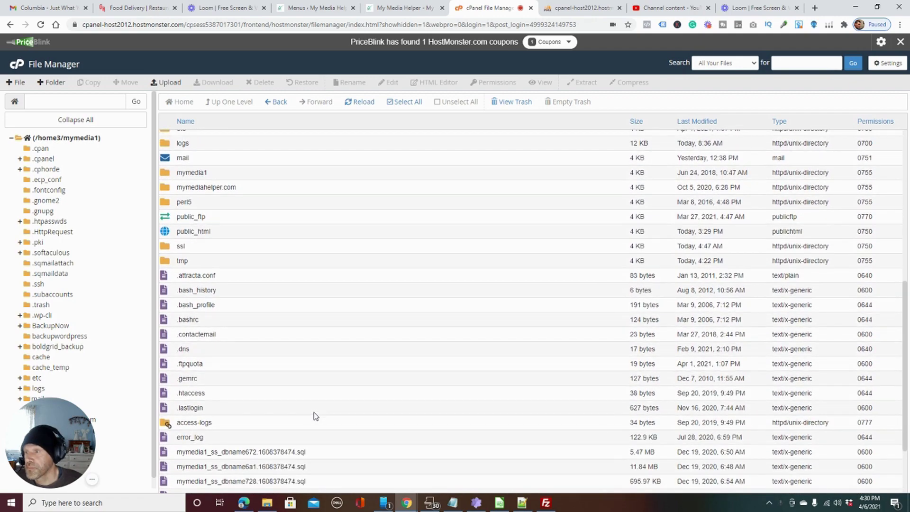
double_click(163, 233)
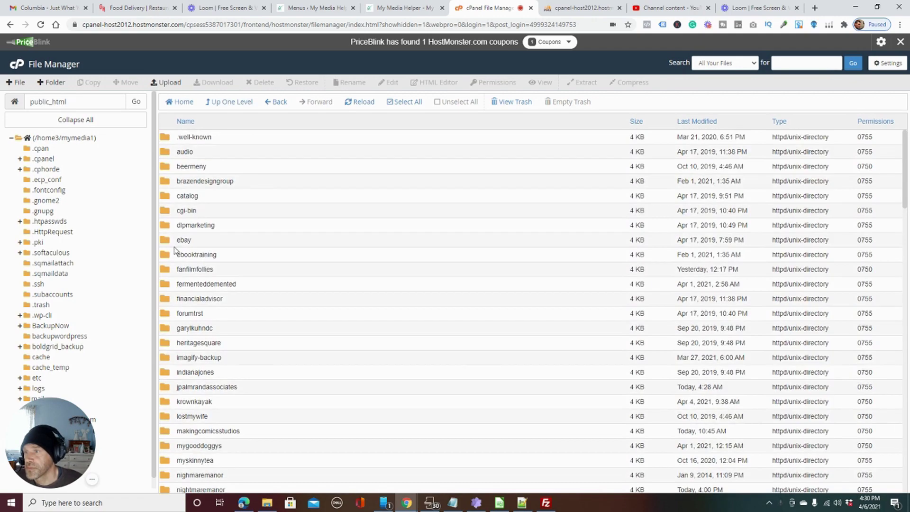
scroll(272, 315, down, 8)
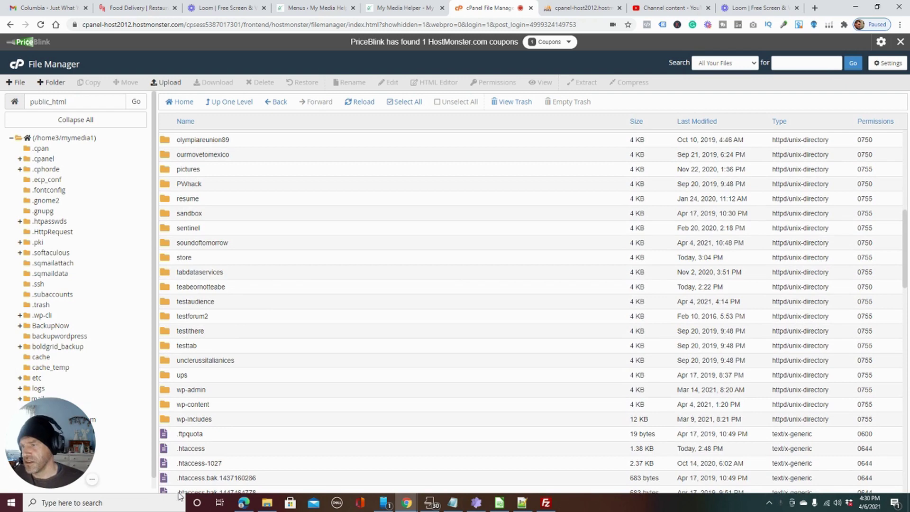
scroll(201, 375, up, 2)
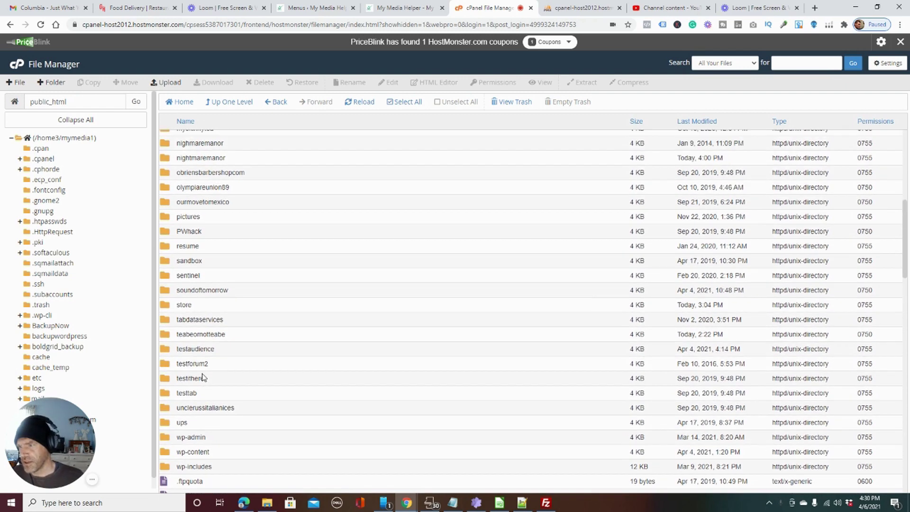
scroll(203, 377, up, 4)
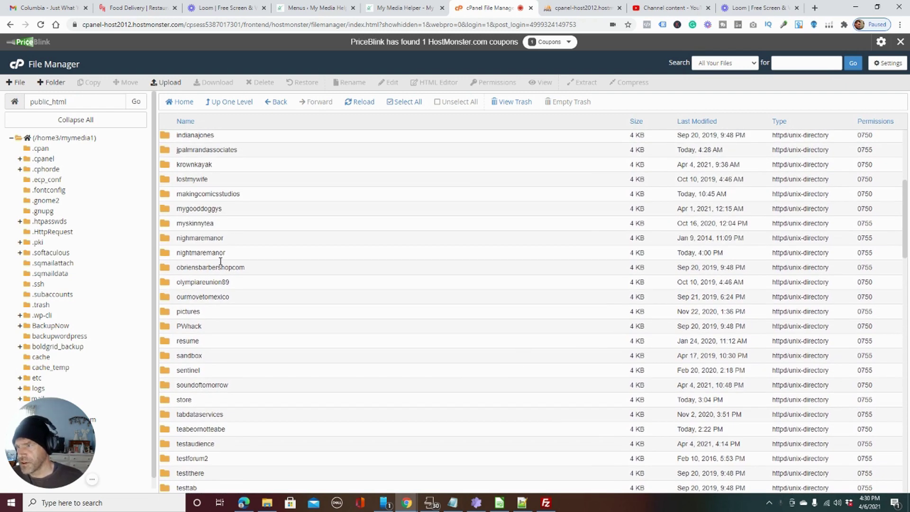
double_click(167, 209)
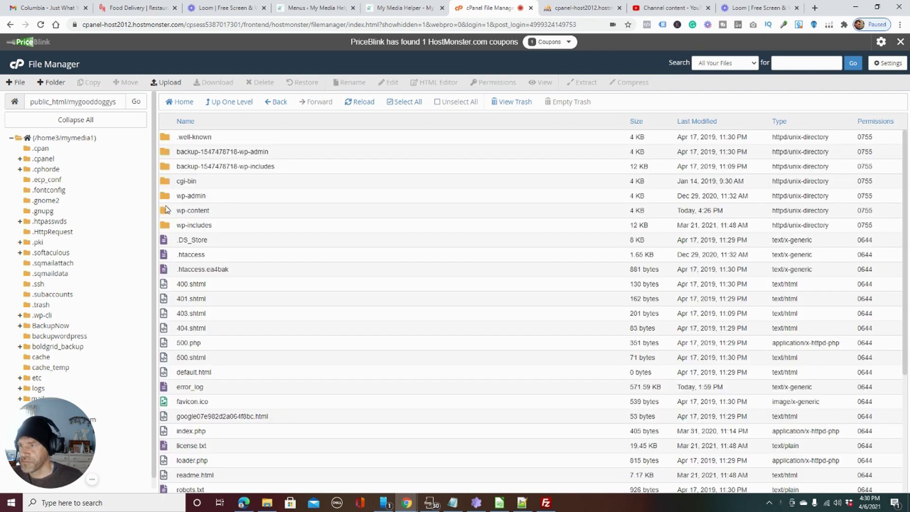
scroll(315, 284, down, 3)
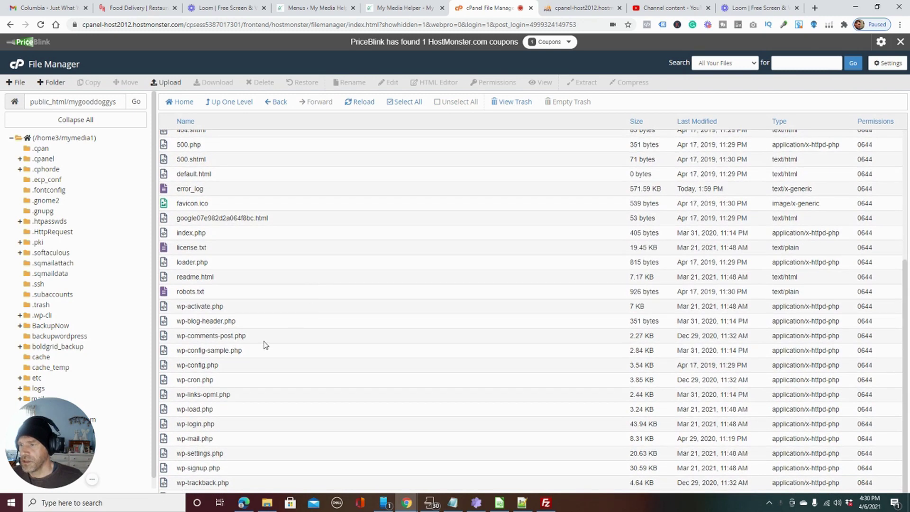